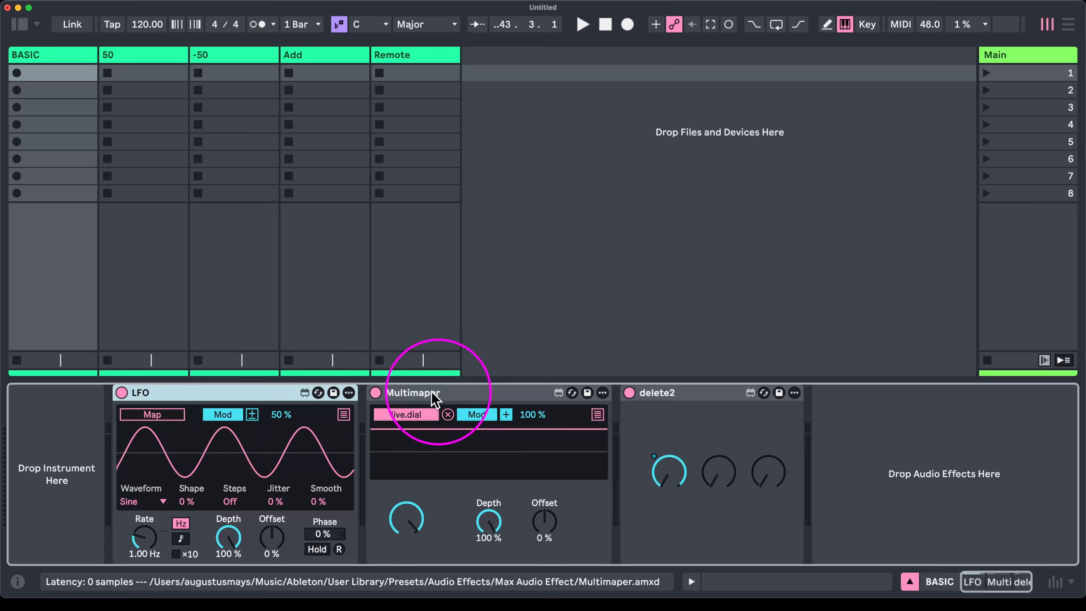
click(409, 400)
click(284, 395)
click(462, 395)
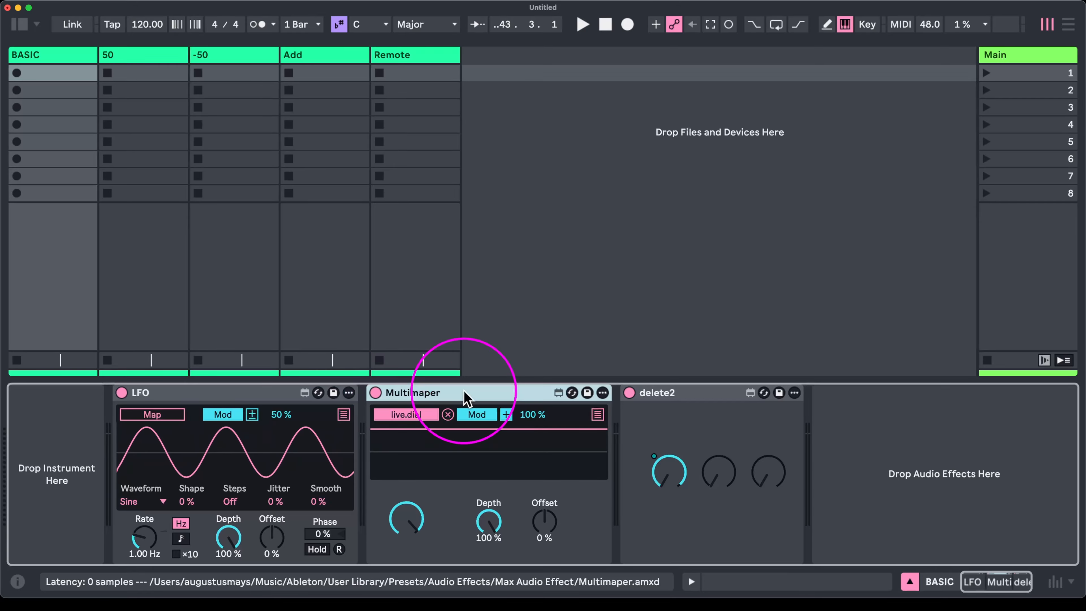
click(262, 395)
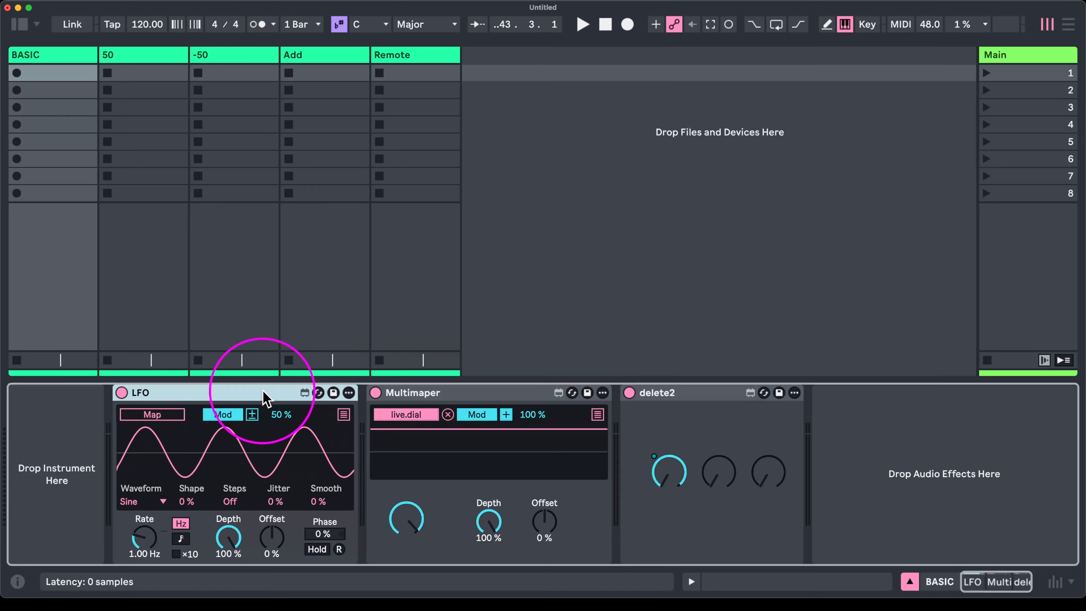
click(440, 400)
click(295, 394)
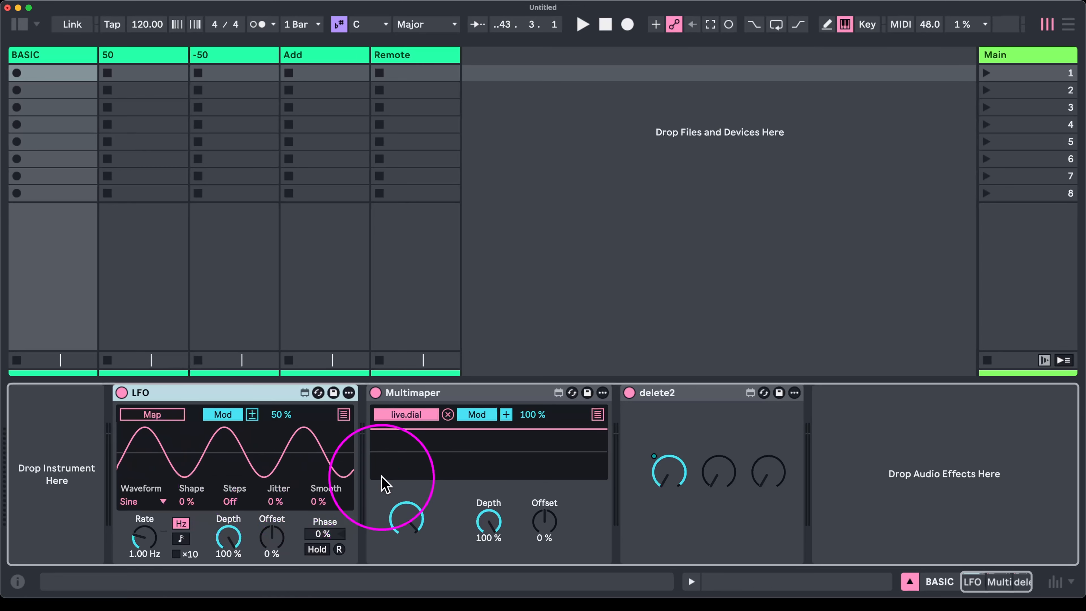
Step: Sweep the Multimaper dial down and back up to maximum, and delete the LFO device from the BASIC track
mouse_move(405, 518)
mouse_down()
mouse_move(399, 563)
mouse_move(405, 517)
mouse_move(398, 556)
mouse_move(383, 562)
mouse_move(399, 504)
mouse_move(405, 511)
mouse_move(385, 536)
mouse_move(388, 453)
mouse_move(395, 514)
mouse_move(382, 560)
mouse_move(397, 517)
mouse_up()
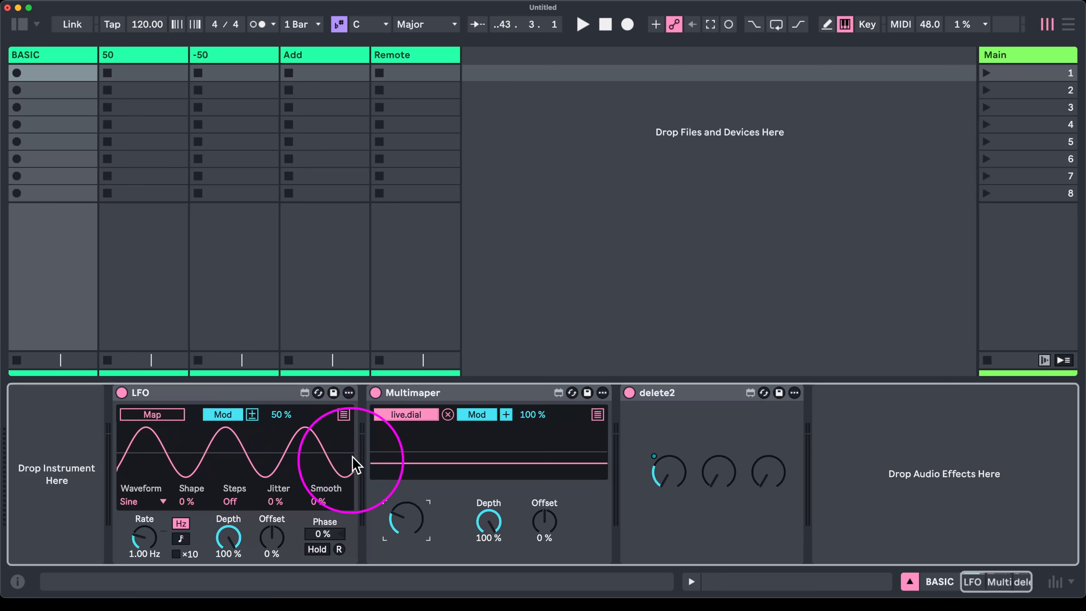
mouse_move(407, 519)
mouse_down()
mouse_move(412, 449)
mouse_move(406, 529)
mouse_move(412, 449)
mouse_move(402, 509)
mouse_move(427, 459)
mouse_move(405, 529)
mouse_move(428, 449)
mouse_move(405, 534)
mouse_move(422, 473)
mouse_up()
click(252, 394)
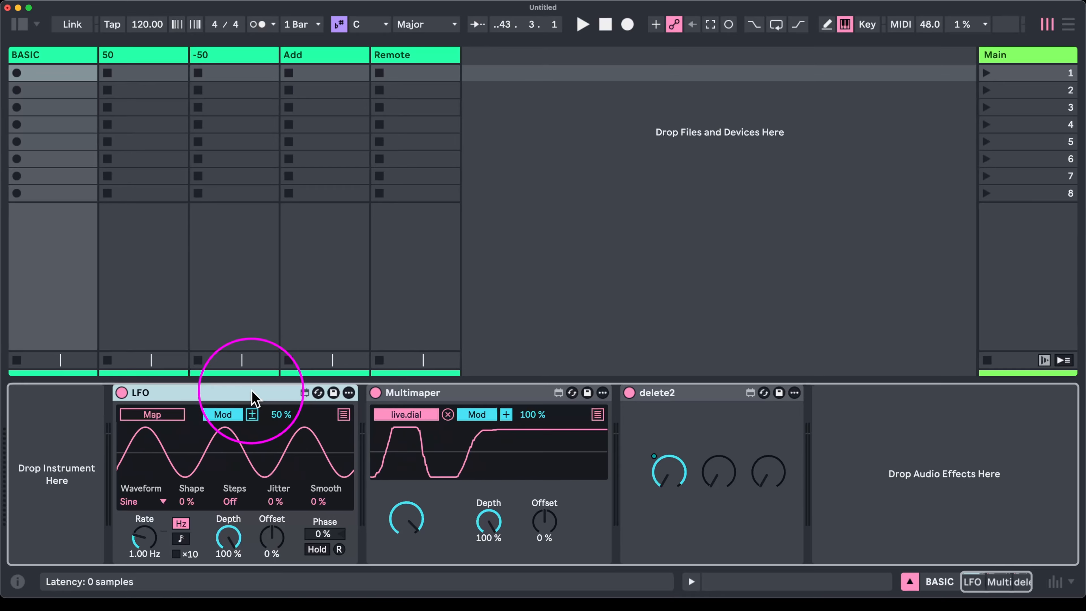
key(Delete)
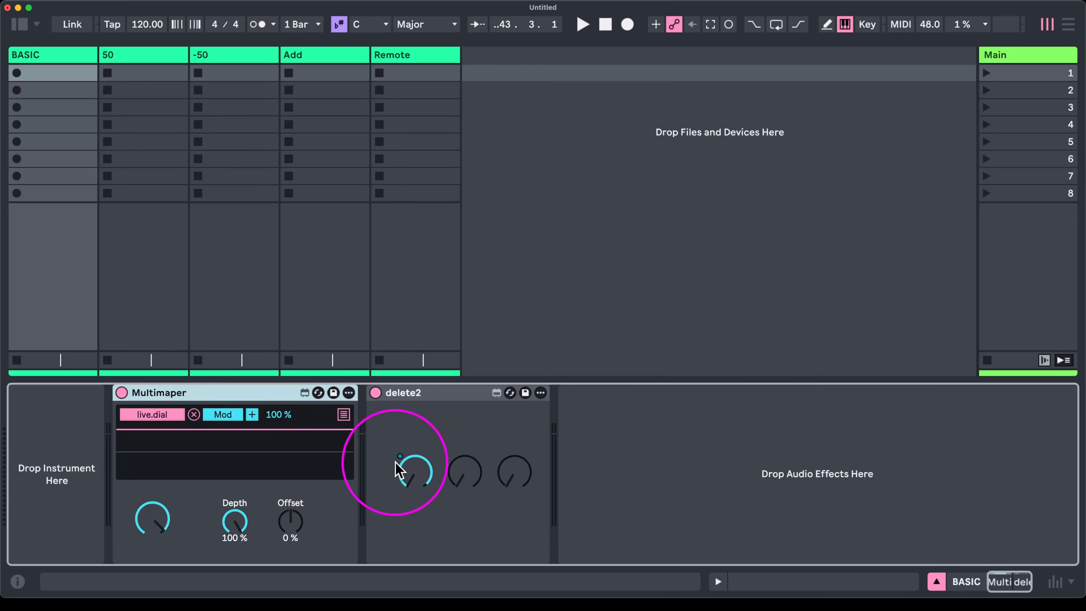
Step: Turn the Multimaper dial to minimum and set the delete2 device's middle knob to about halfway
drag(159, 515, 144, 559)
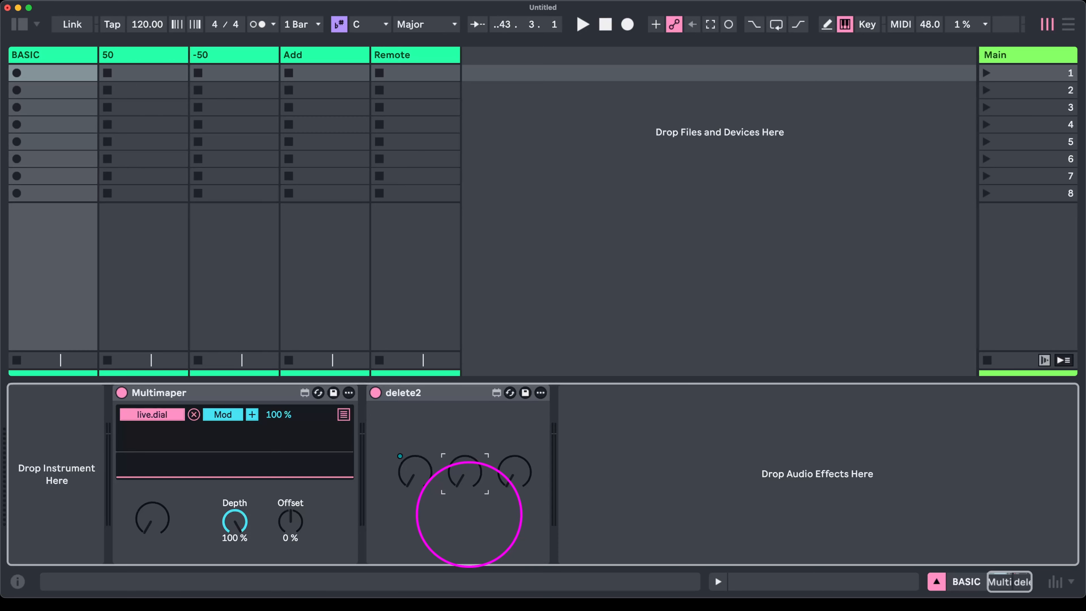
drag(469, 513, 498, 423)
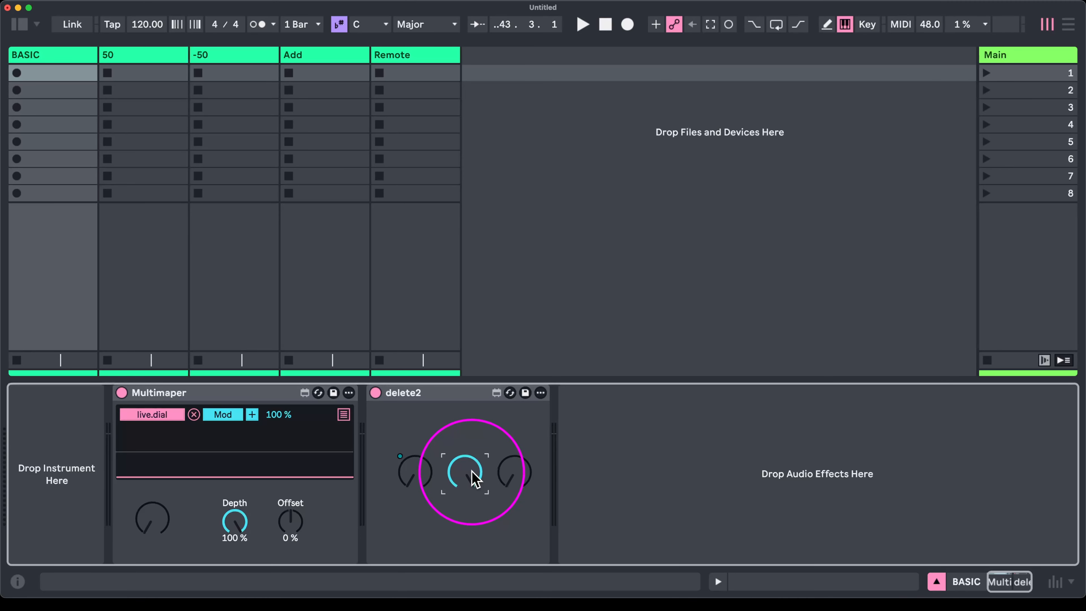
drag(469, 470, 465, 504)
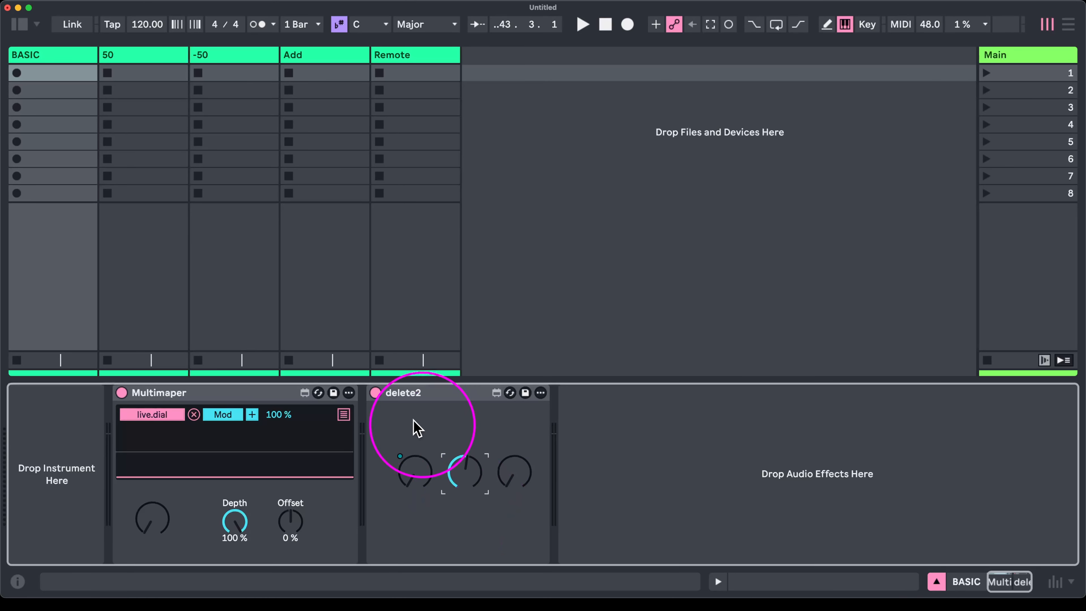
click(460, 400)
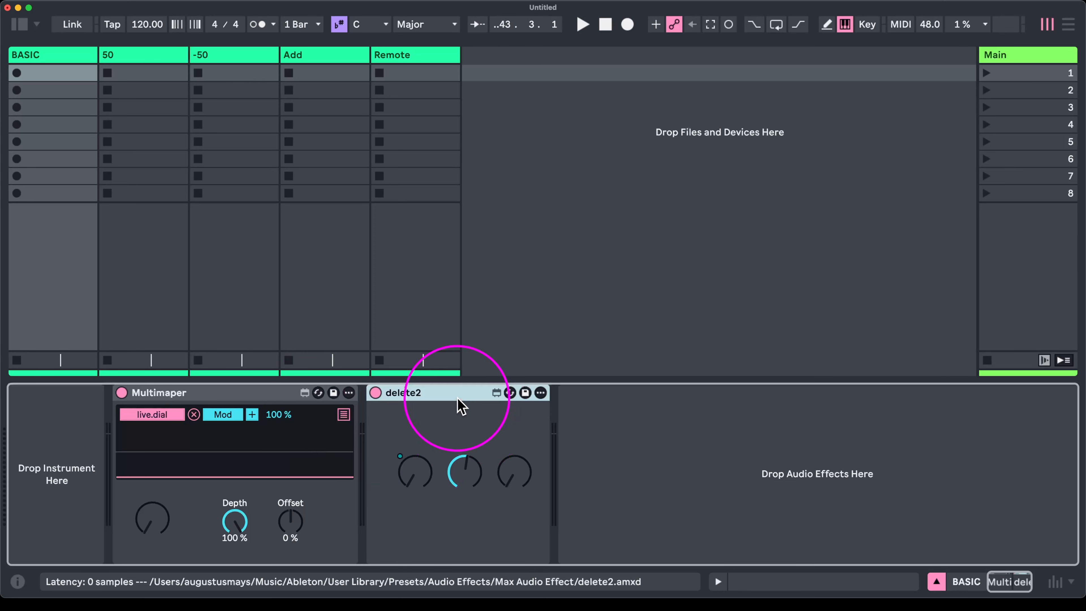
Step: Set the Multimaper modulation to bipolar at 50 % and raise its dial to slightly above halfway
click(278, 415)
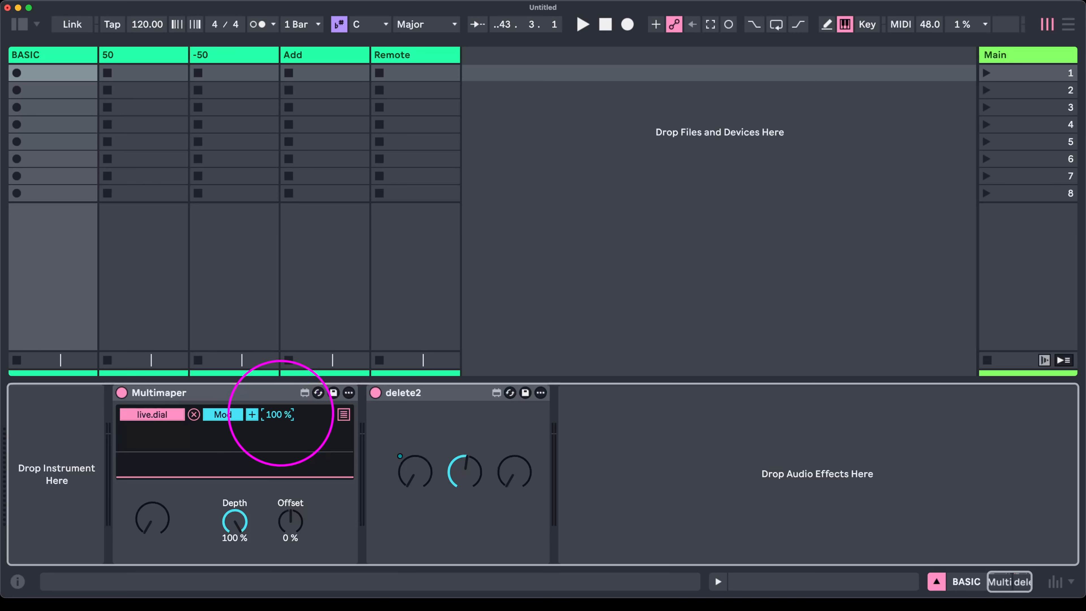
click(152, 518)
mouse_move(152, 520)
mouse_down()
mouse_move(175, 474)
mouse_move(163, 439)
mouse_move(194, 439)
mouse_move(157, 522)
mouse_move(145, 517)
mouse_up()
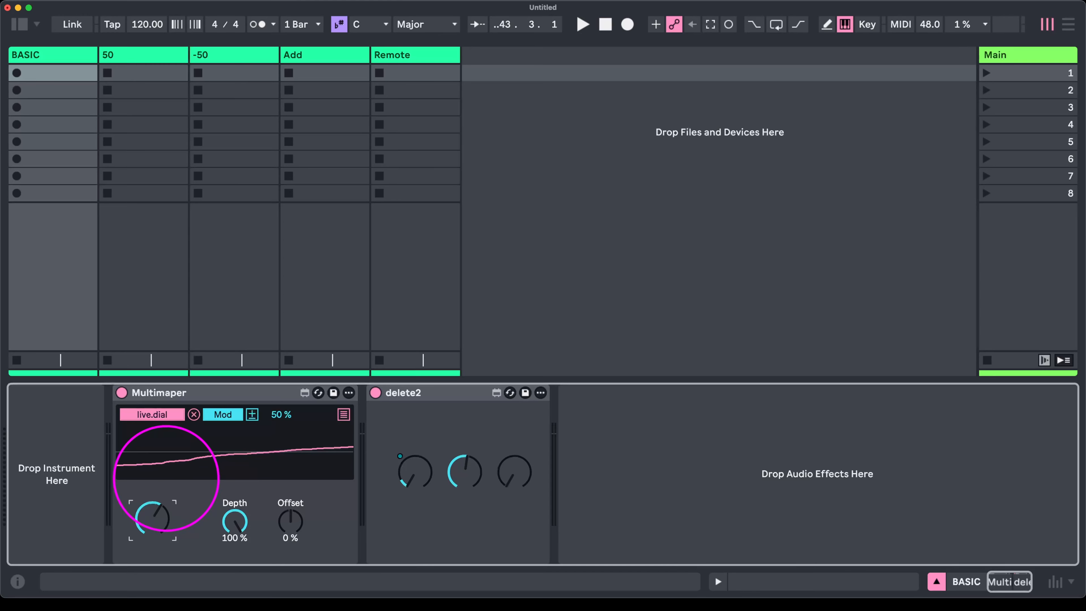
mouse_move(170, 472)
mouse_down()
mouse_move(167, 524)
mouse_move(169, 450)
mouse_move(165, 519)
mouse_move(184, 468)
mouse_move(169, 522)
mouse_move(174, 449)
mouse_move(185, 537)
mouse_move(216, 413)
mouse_move(178, 524)
mouse_move(158, 520)
mouse_up()
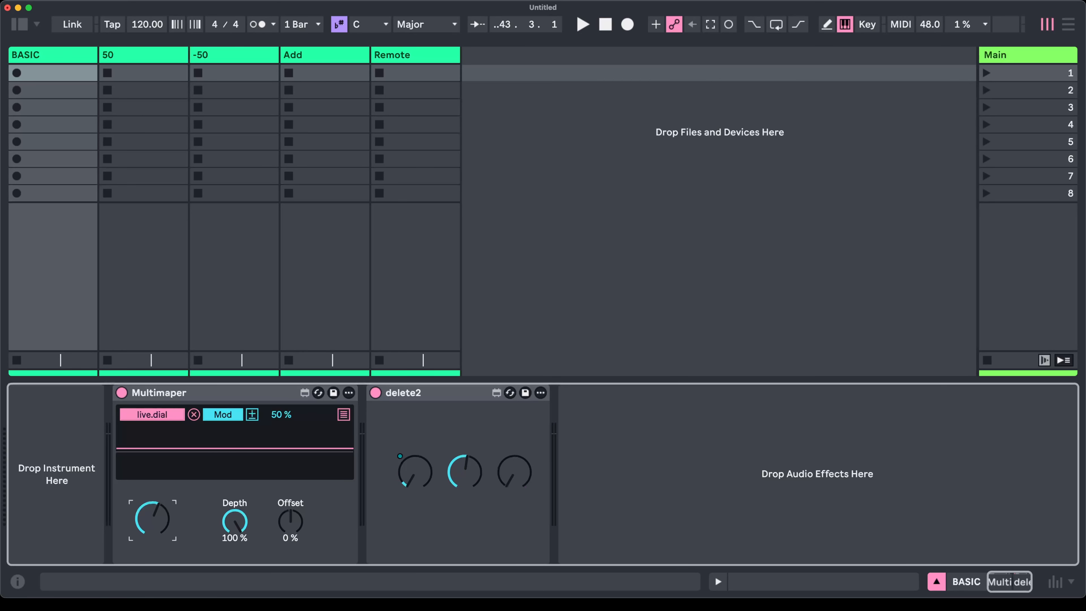
Step: Examine the reference image explaining bipolar modulation at 50 %, and move it back off the screen
drag(1085, 170, 700, 63)
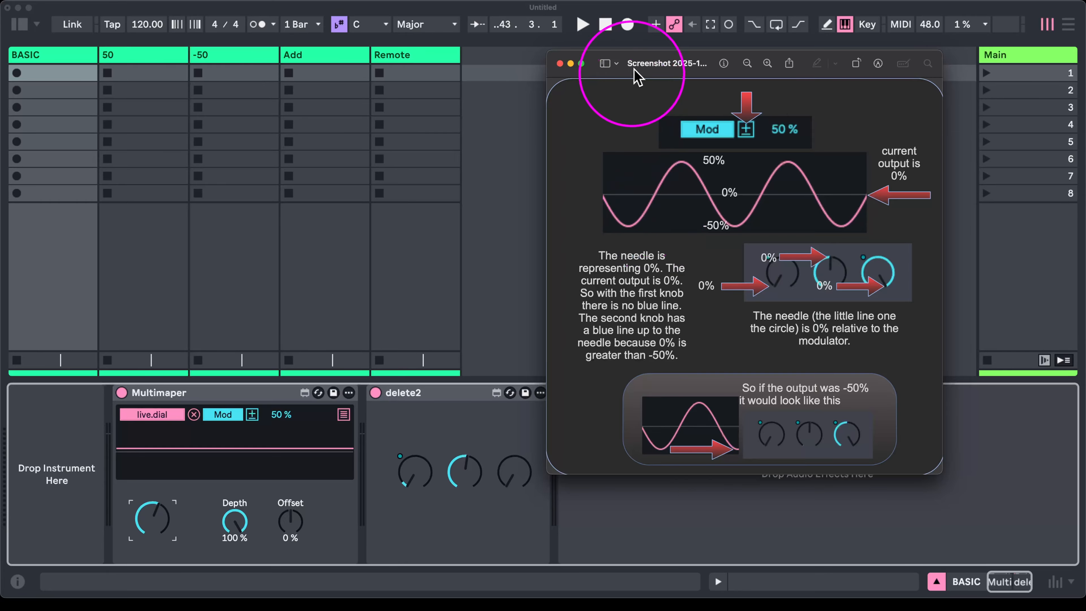
drag(639, 63, 1083, 158)
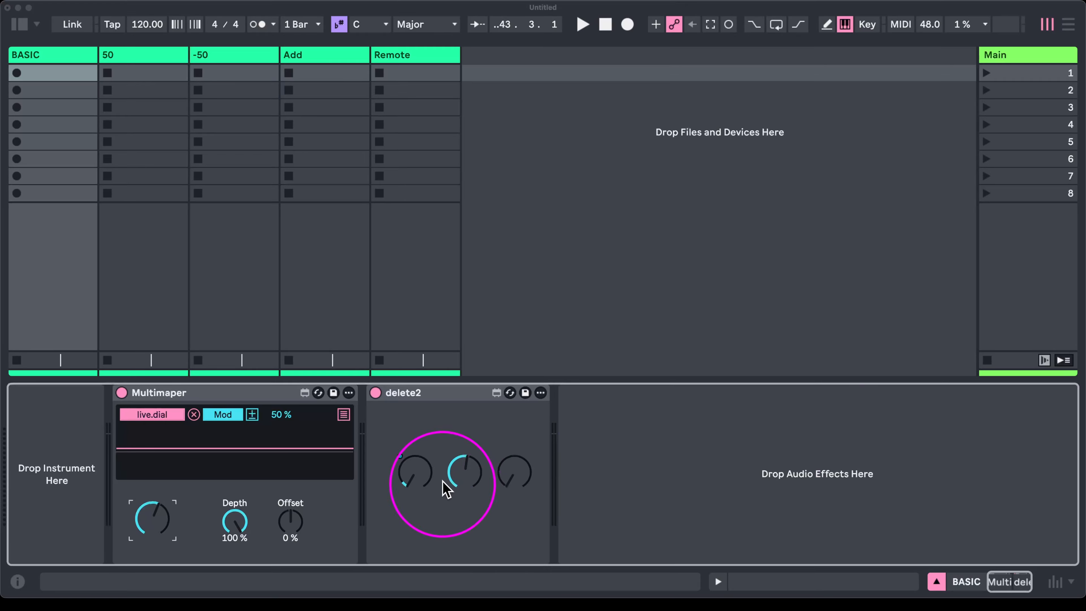
Step: Set the delete2 device's first knob to about its midpoint and leave the third knob at minimum
drag(428, 473, 448, 437)
click(514, 470)
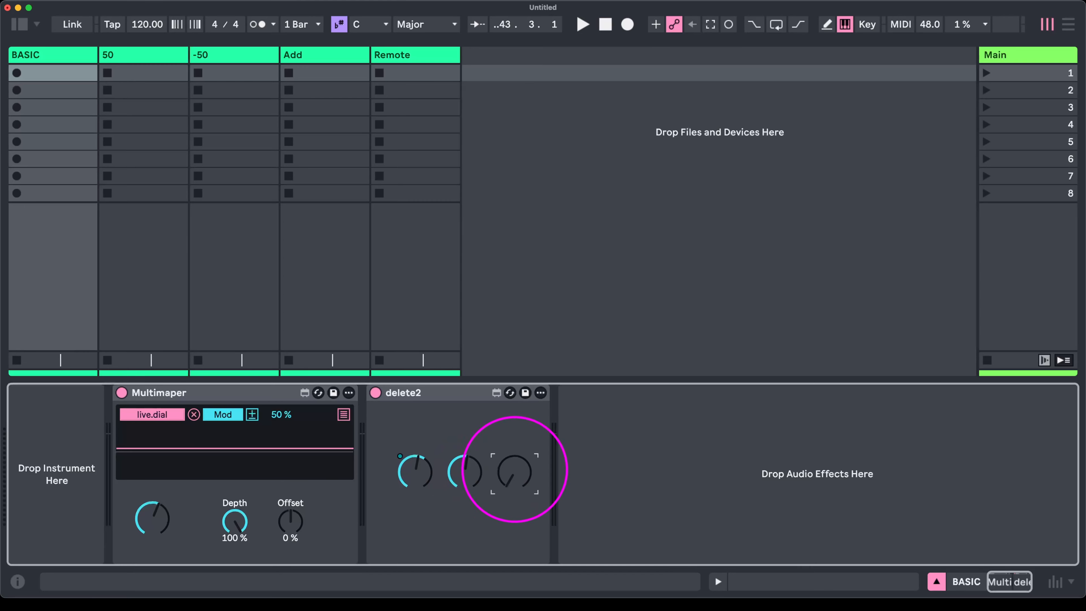
mouse_move(515, 469)
mouse_down()
mouse_move(517, 455)
mouse_move(506, 510)
mouse_move(514, 453)
mouse_move(529, 435)
mouse_move(515, 470)
mouse_up()
double_click(516, 469)
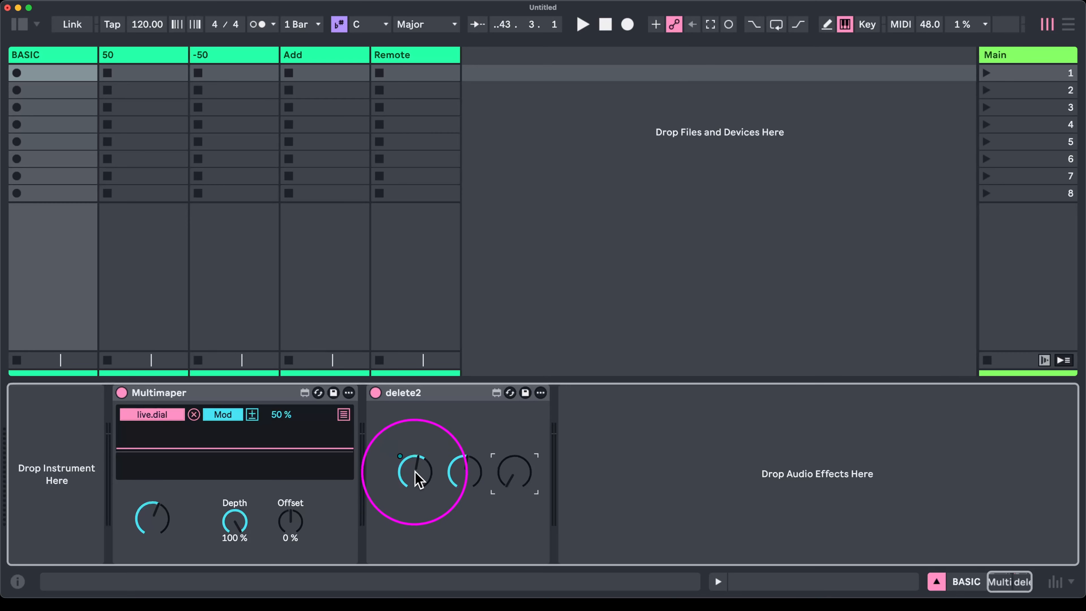
mouse_move(414, 471)
mouse_down()
mouse_move(361, 485)
mouse_move(247, 453)
mouse_move(236, 459)
mouse_move(276, 453)
mouse_move(264, 476)
mouse_move(407, 475)
mouse_up()
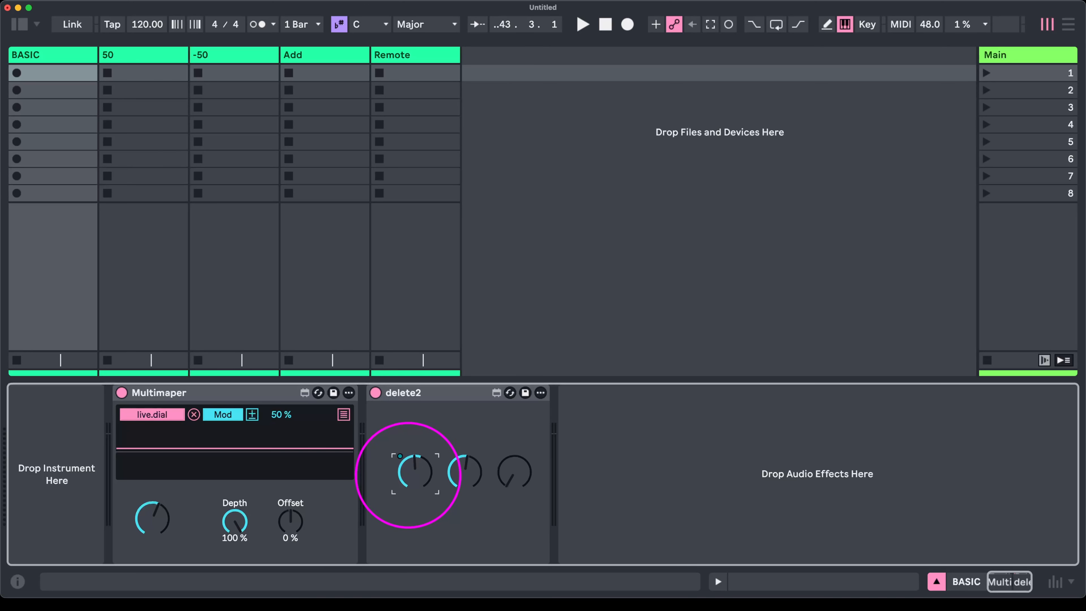
Step: Sweep the Multimaper dial to maximum and back below halfway to test the modulation of delete2's first knob
drag(148, 521, 196, 476)
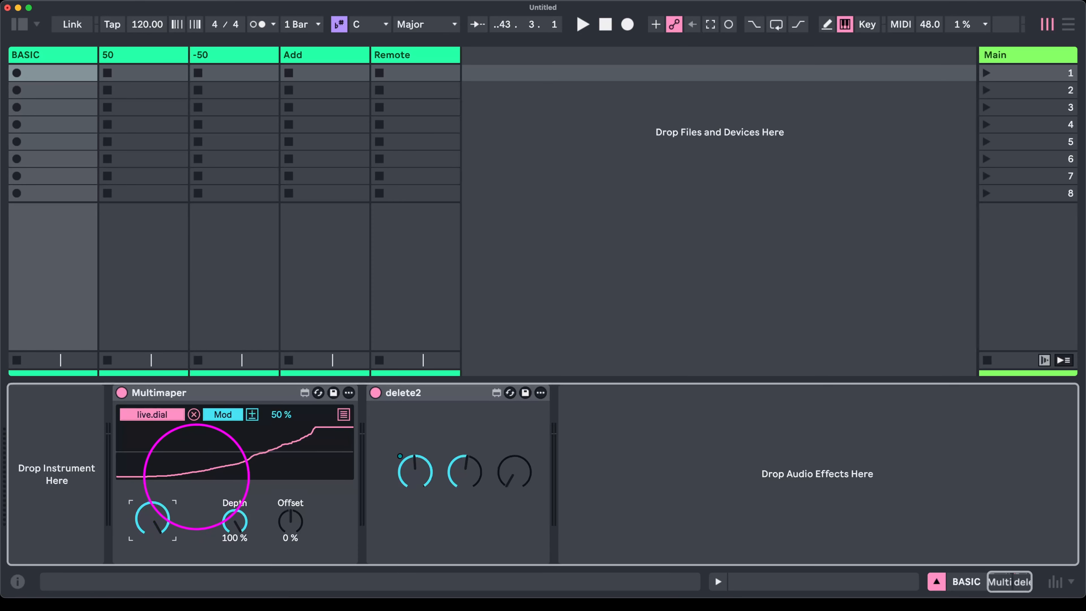
click(413, 468)
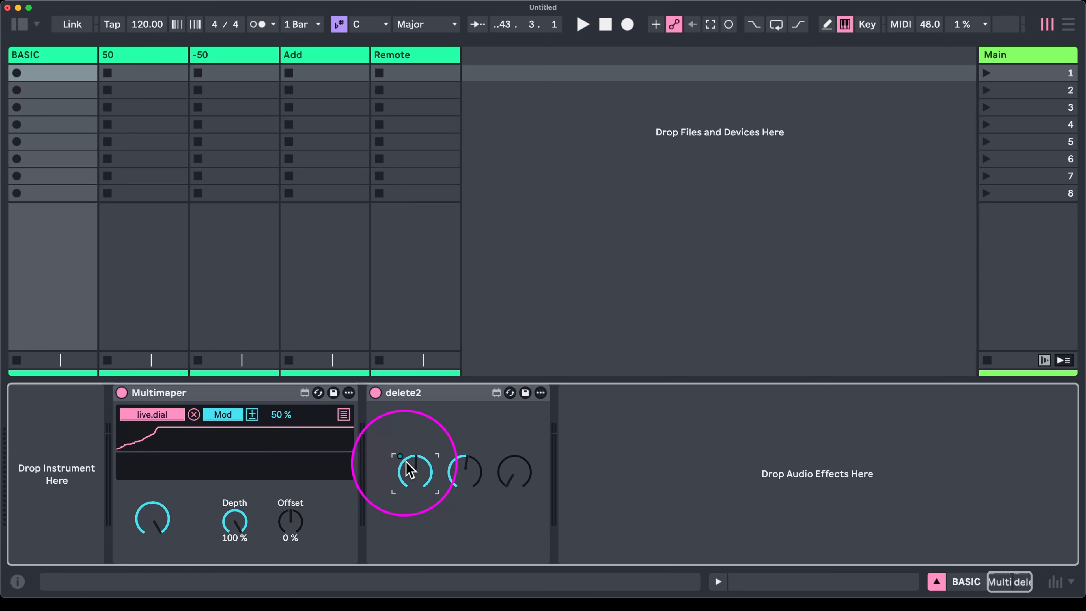
click(159, 523)
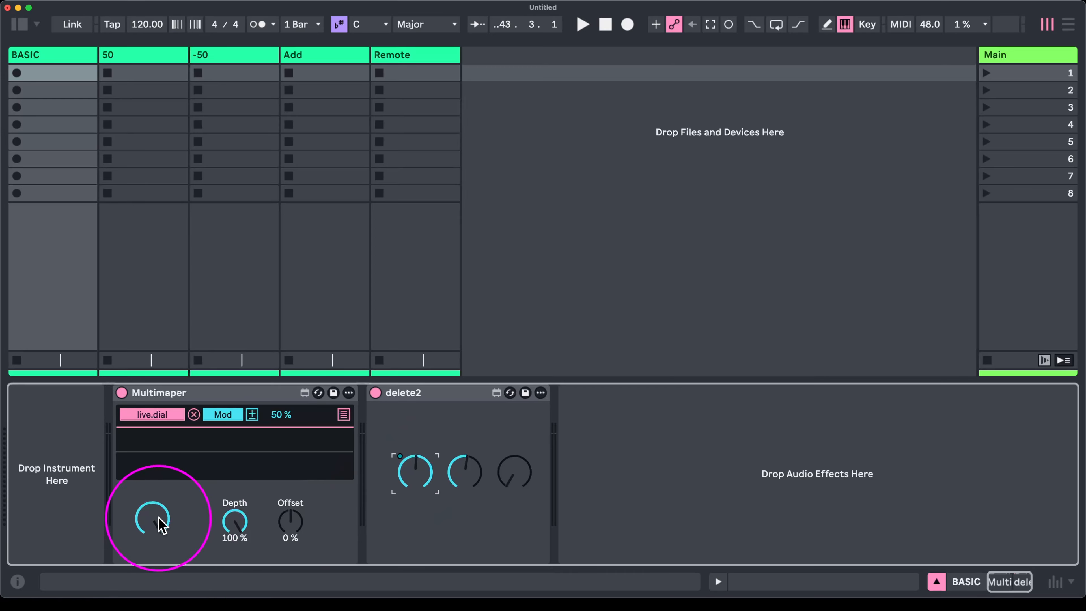
drag(158, 523, 171, 576)
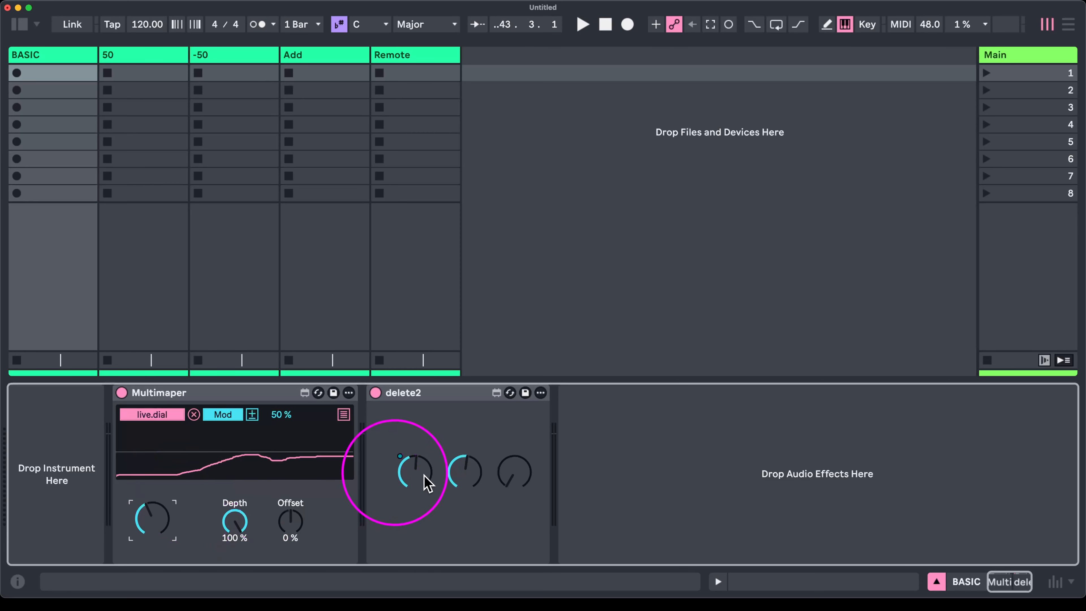
Step: Turn delete2's first knob to minimum and up to maximum, and test its modulation by sweeping the Multimaper dial
drag(424, 474, 406, 511)
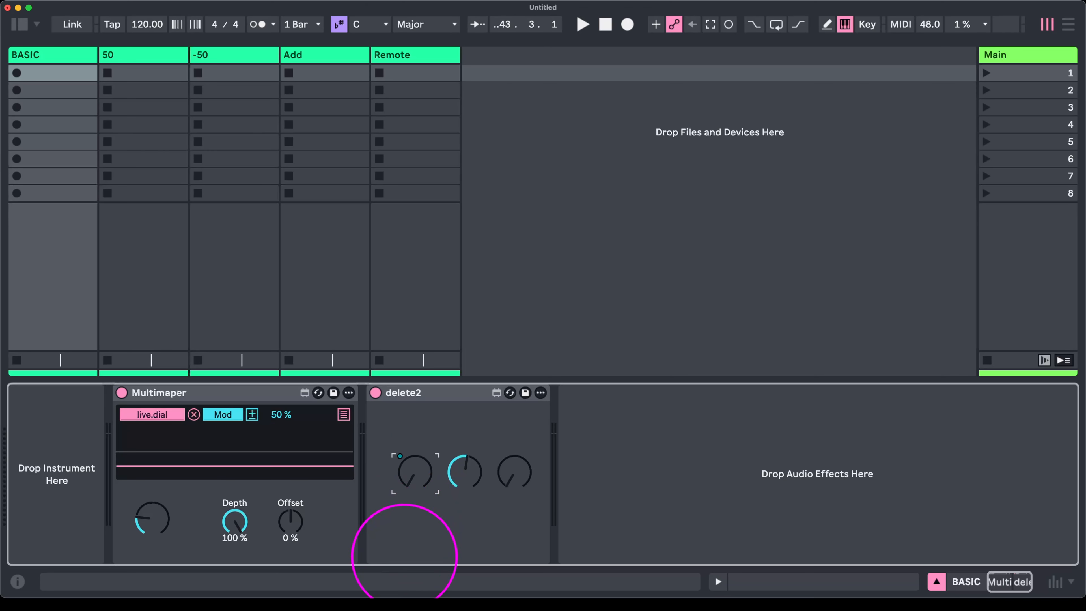
drag(416, 483, 437, 361)
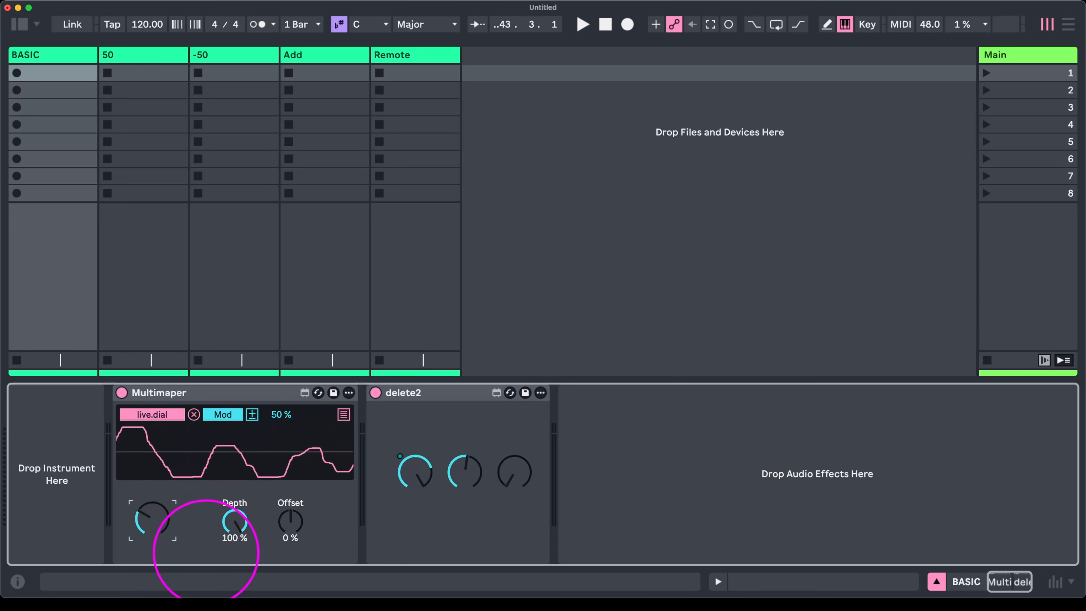
click(413, 468)
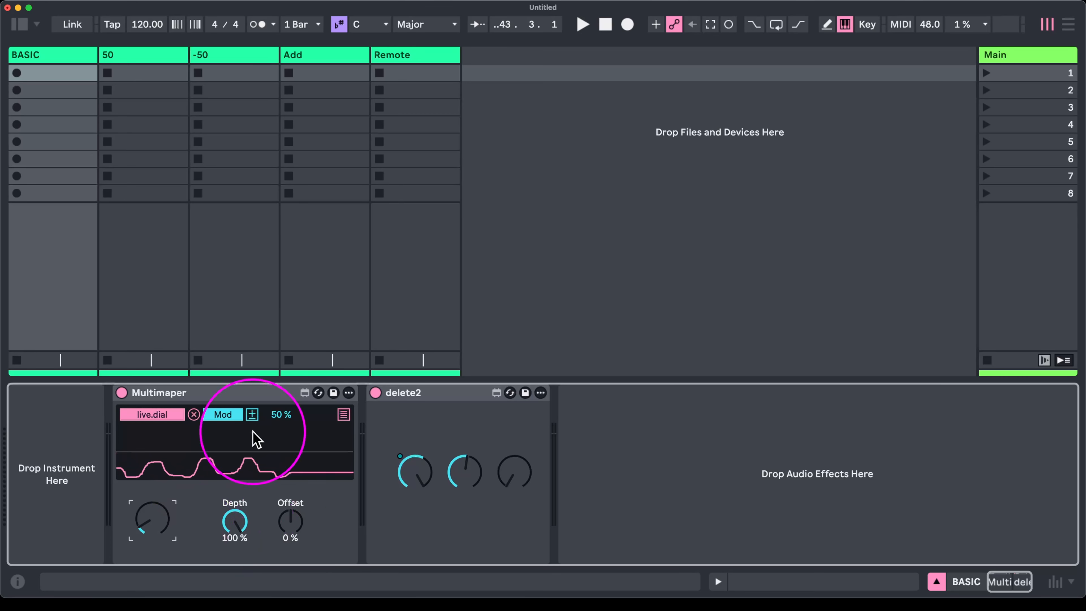
Step: Select the 50 track and examine the mapping list of its Multimaper device
click(137, 58)
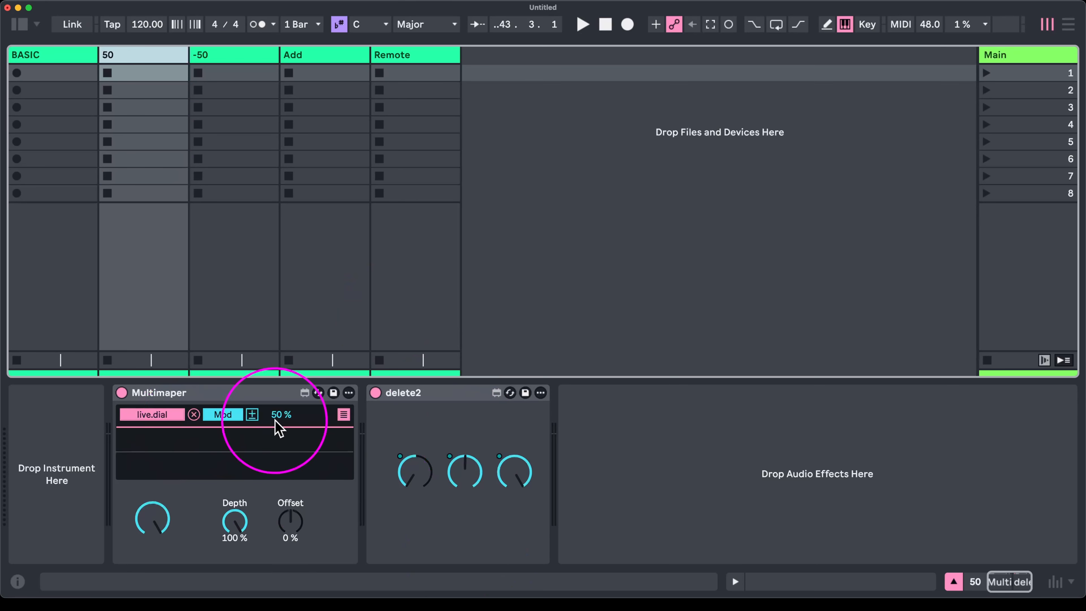
click(343, 415)
click(343, 415)
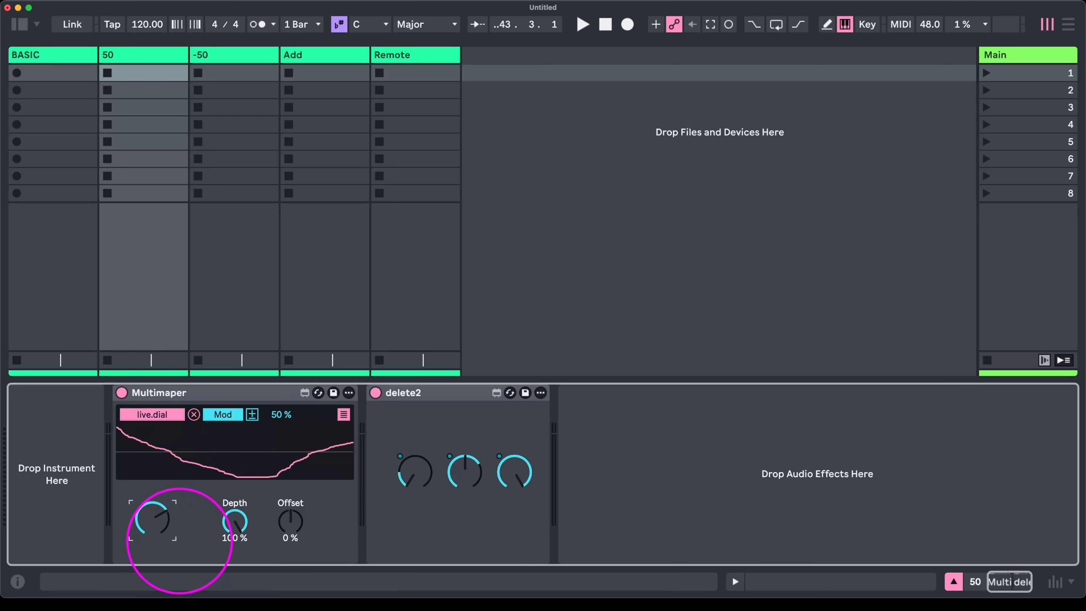
Step: Sweep the Multimaper dial on the -50 track and again on the Add track, ending at minimum on the Add track
click(233, 55)
click(152, 528)
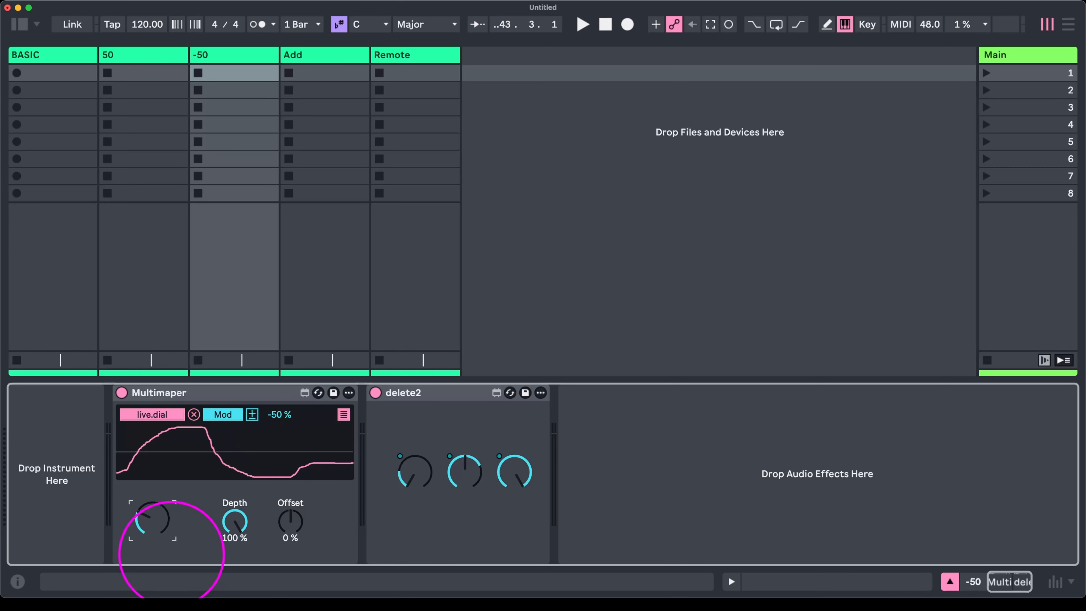
click(323, 56)
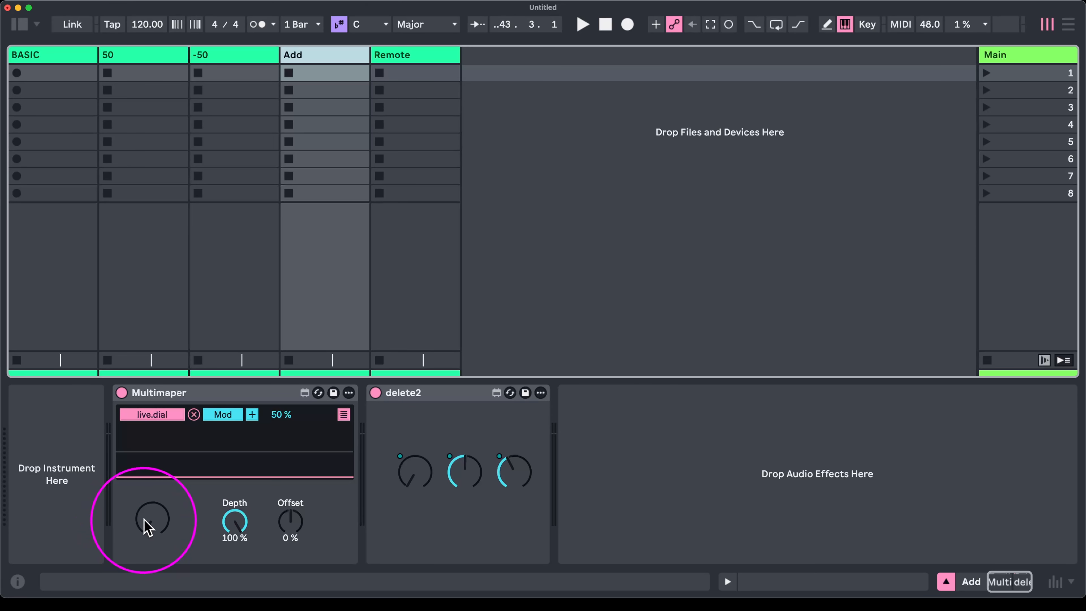
mouse_move(149, 531)
mouse_down()
mouse_move(157, 509)
mouse_move(158, 558)
mouse_up()
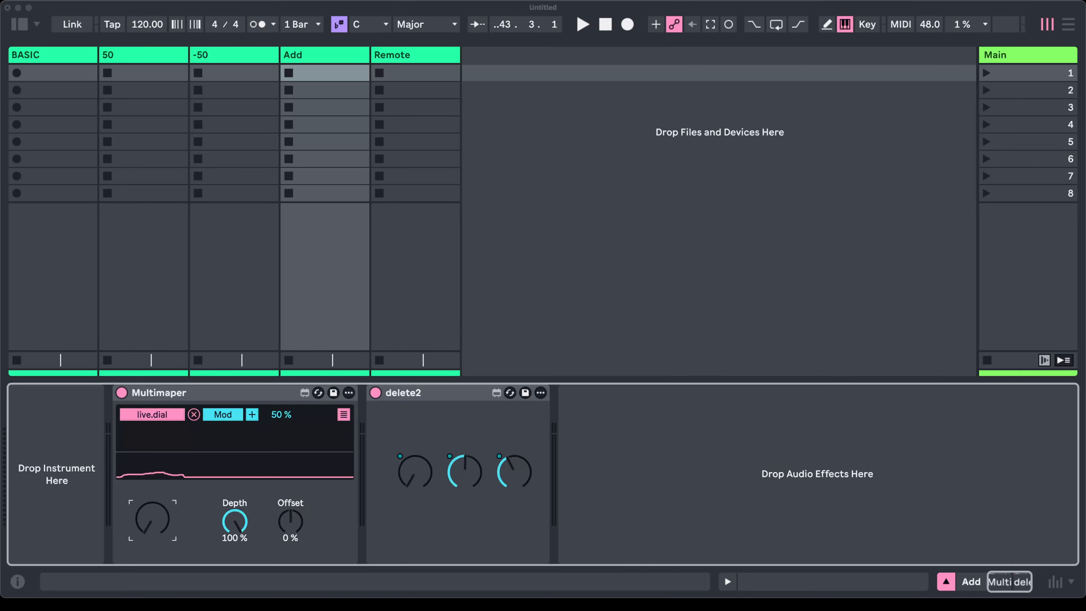
Step: Examine the reference image explaining unipolar modulation at 50 %, and move it back off the screen
drag(1085, 122, 687, 80)
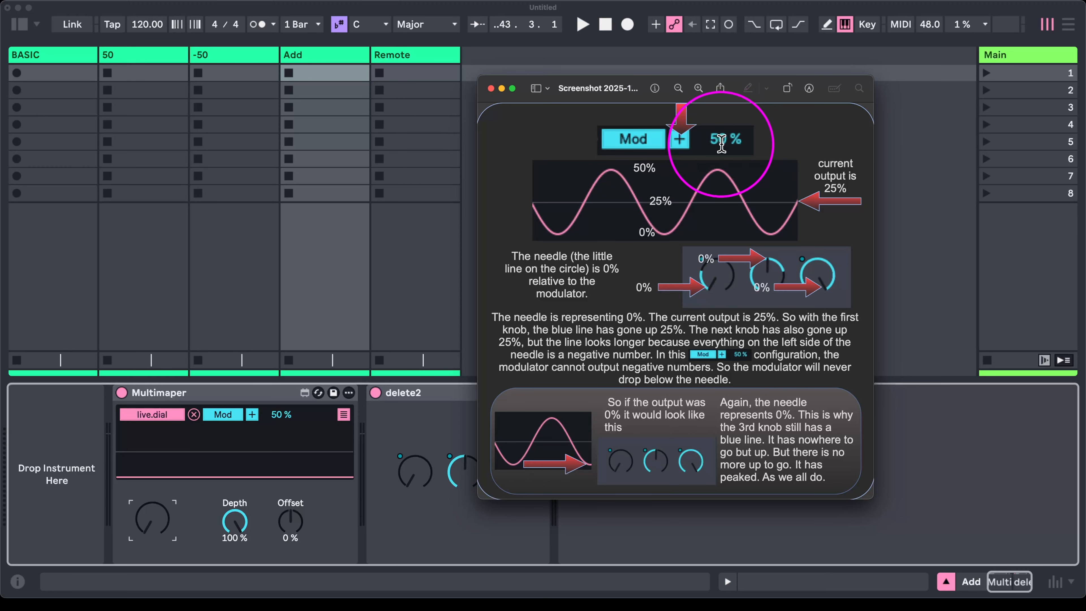
click(551, 88)
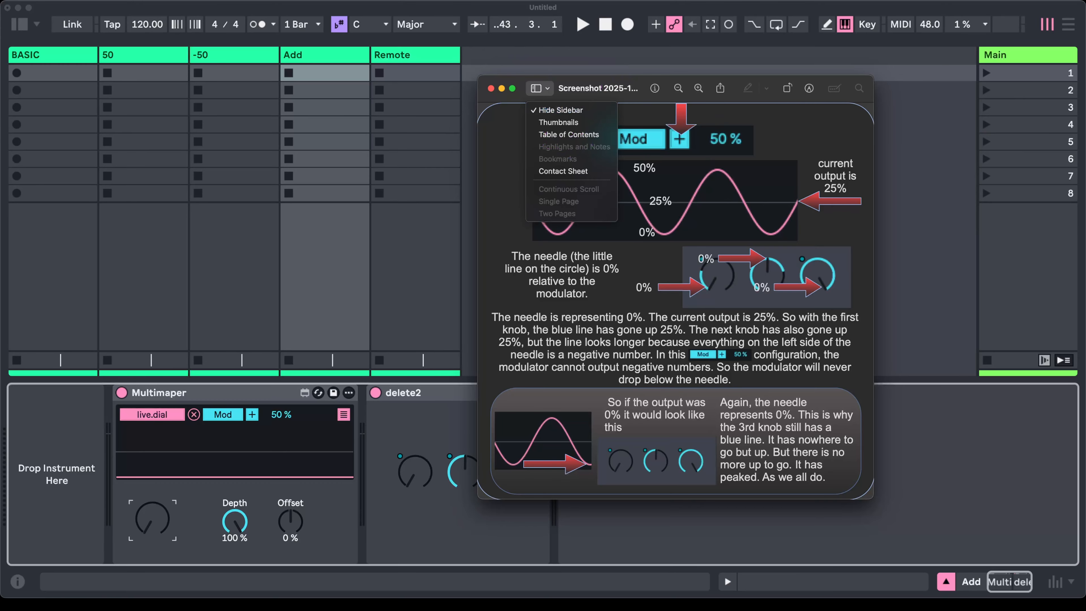
click(693, 88)
drag(628, 89, 656, 114)
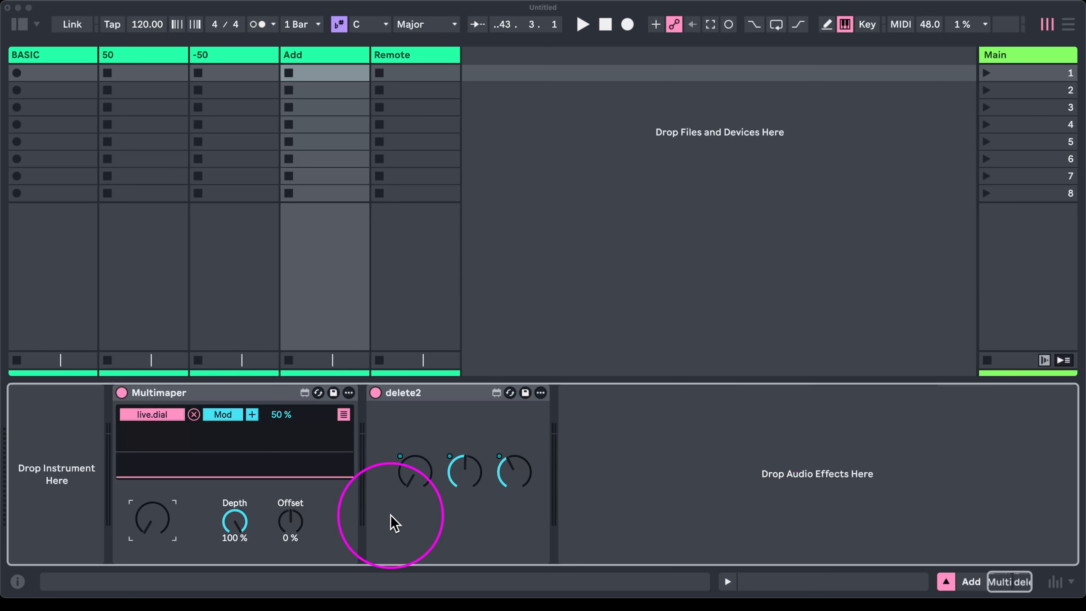
Step: Raise the Add track's Multimaper dial to maximum and select delete2's first knob
drag(155, 538, 181, 470)
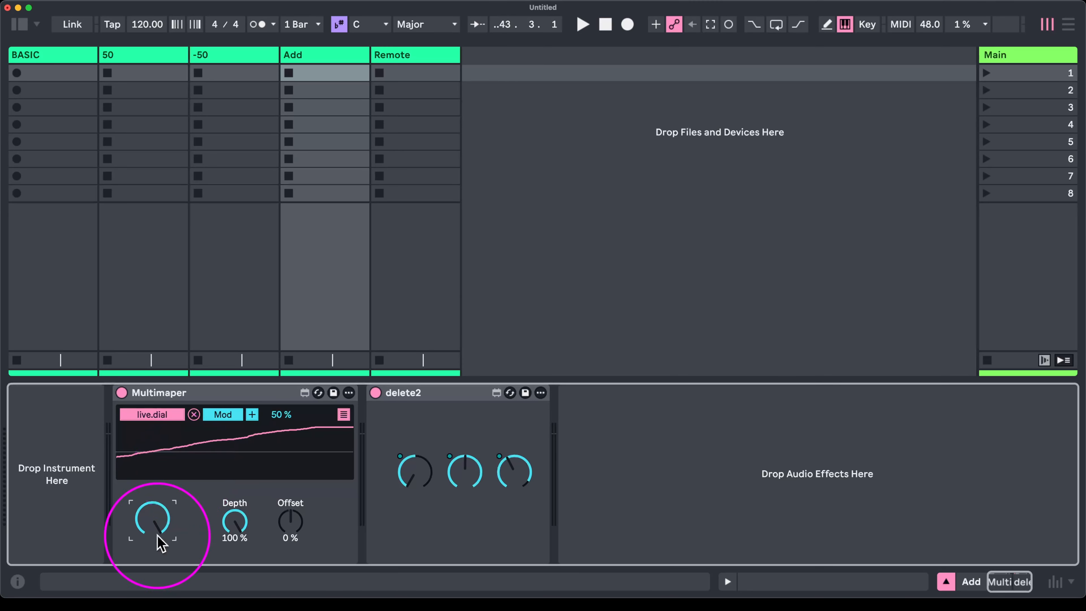
click(413, 459)
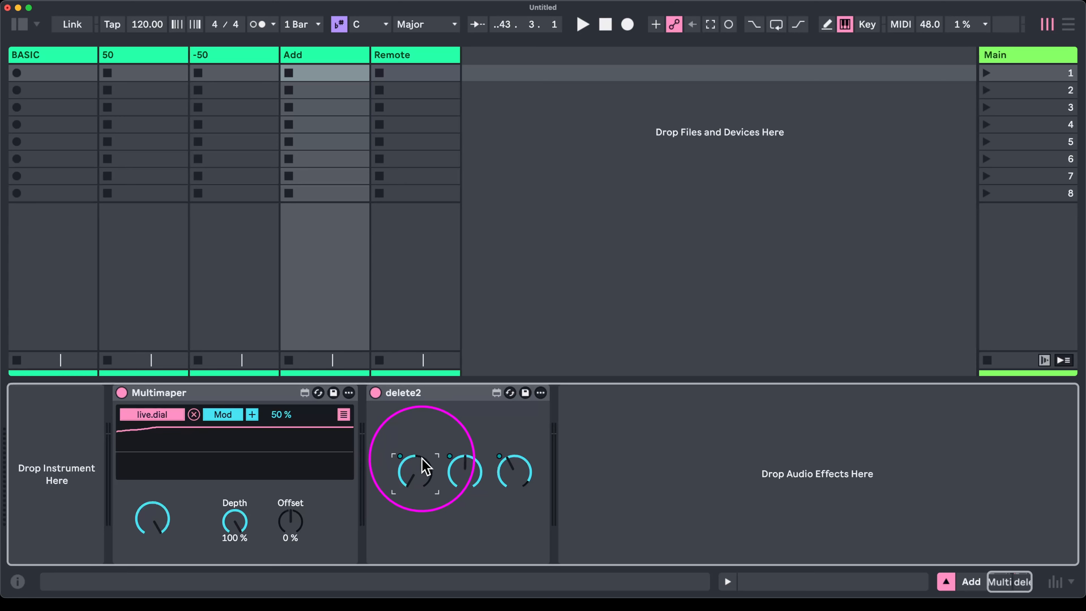
Step: Set the Add track's Multimaper modulation amount to 100 % and sweep its dial down and back up to maximum
click(281, 414)
drag(281, 414, 284, 396)
mouse_move(191, 508)
mouse_down()
mouse_move(148, 519)
mouse_move(145, 582)
mouse_move(157, 515)
mouse_up()
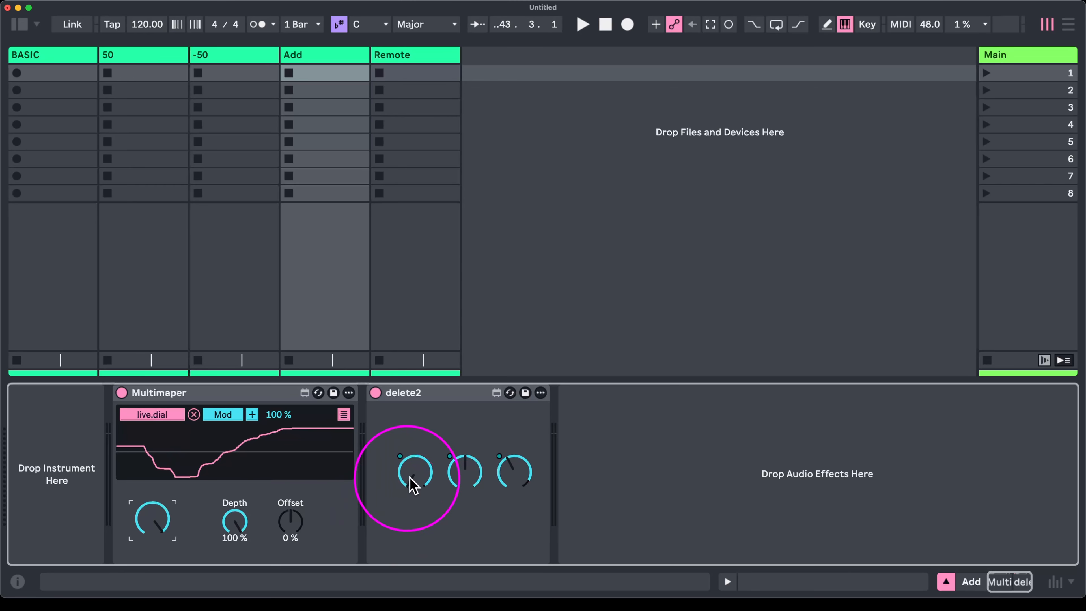
Step: Centre delete2's first knob and sweep the Multimaper dial down to minimum and slightly back up
drag(411, 477, 420, 446)
mouse_move(163, 513)
mouse_down()
mouse_move(150, 517)
mouse_move(151, 575)
mouse_move(151, 516)
mouse_move(153, 524)
mouse_up()
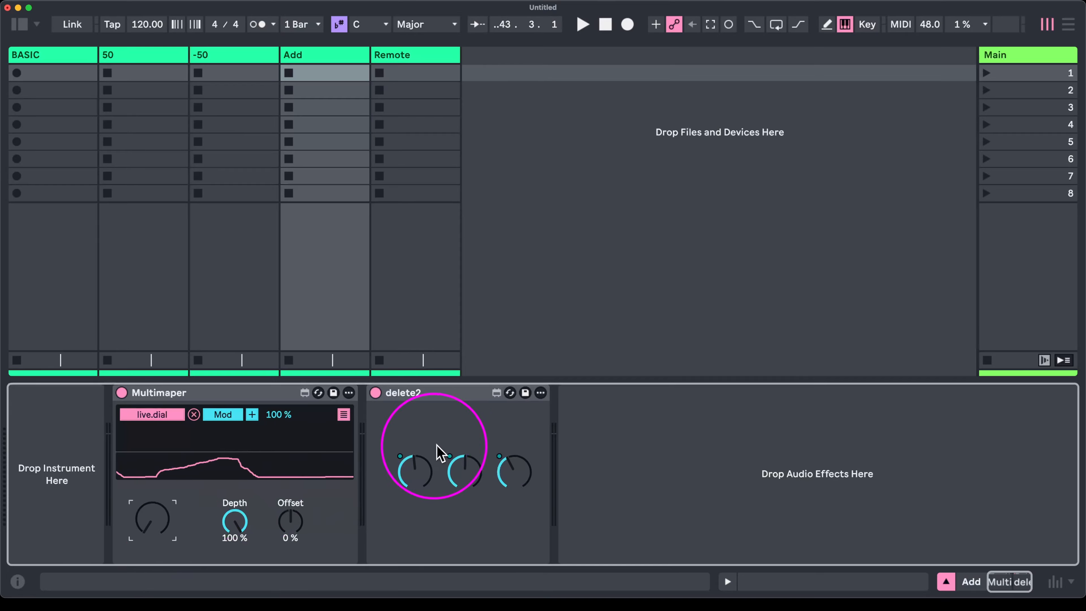
click(417, 474)
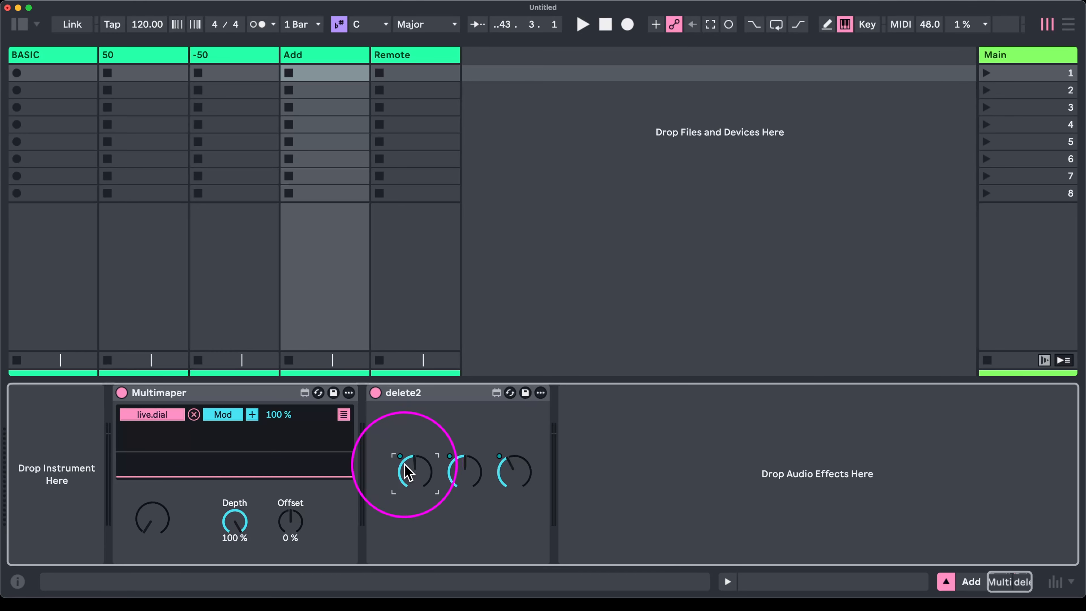
drag(171, 515, 160, 544)
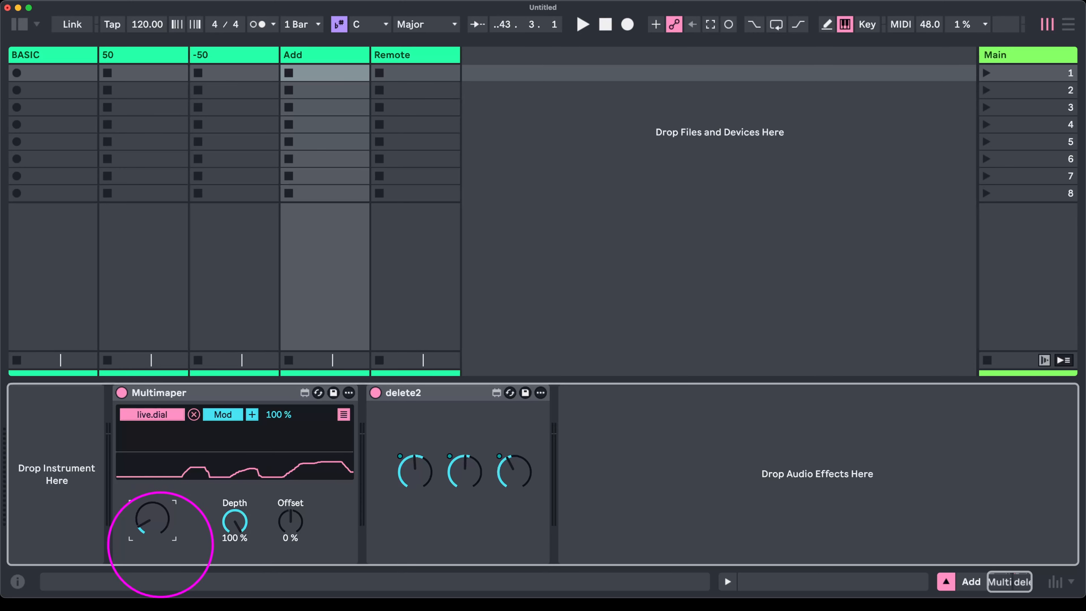
Step: Set delete2's first knob to minimum and its third knob to maximum while sweeping the Multimaper dial up to maximum
click(250, 419)
drag(159, 516, 179, 544)
drag(405, 468, 420, 488)
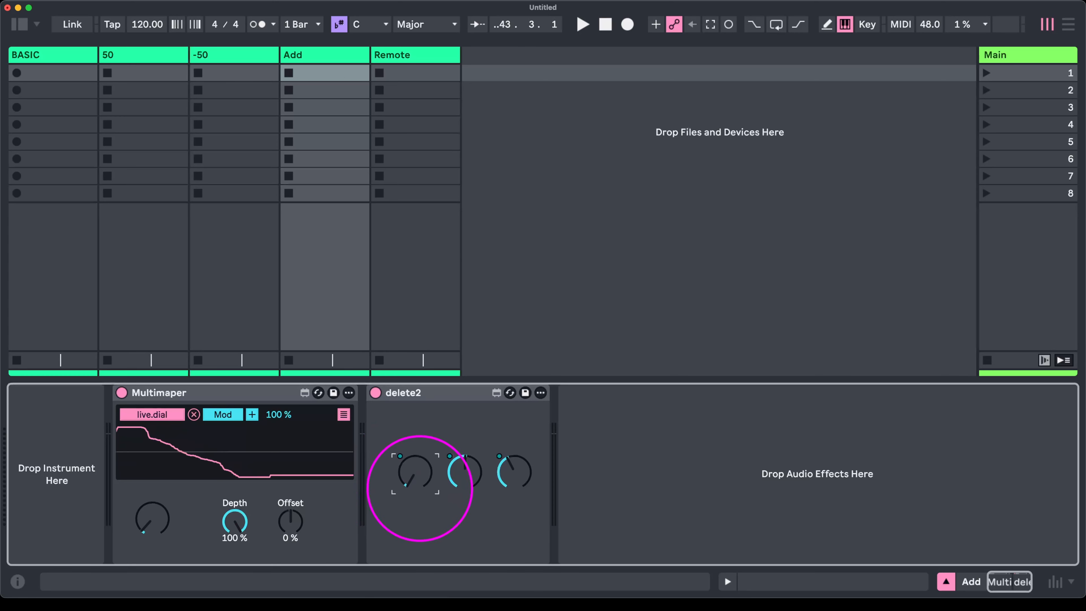
drag(509, 474, 531, 344)
mouse_move(158, 522)
mouse_down()
mouse_move(165, 432)
mouse_move(176, 447)
mouse_move(151, 502)
mouse_move(174, 431)
mouse_move(188, 451)
mouse_up()
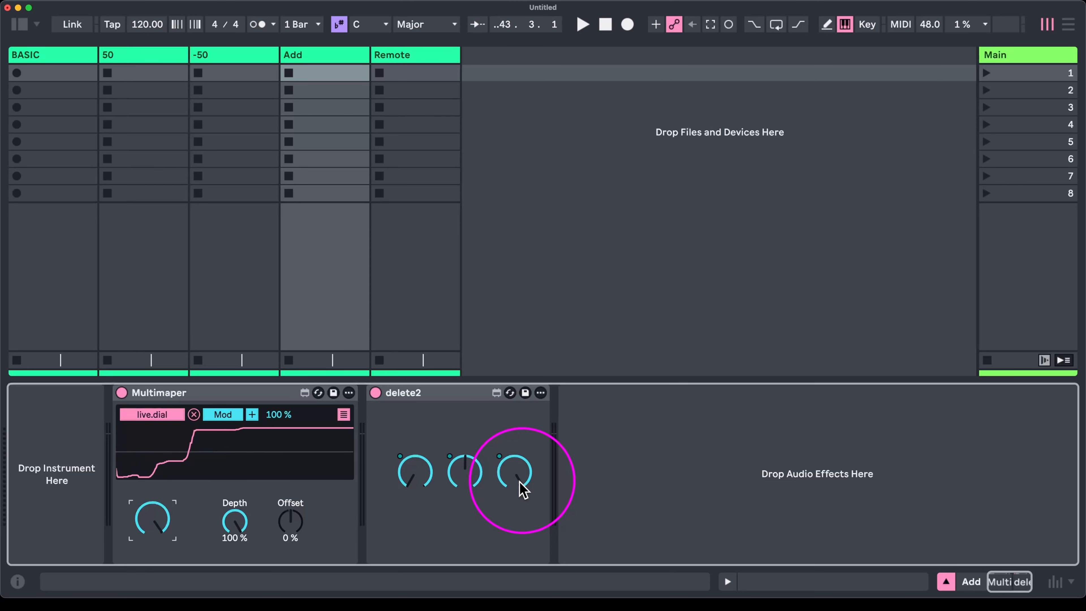
click(529, 497)
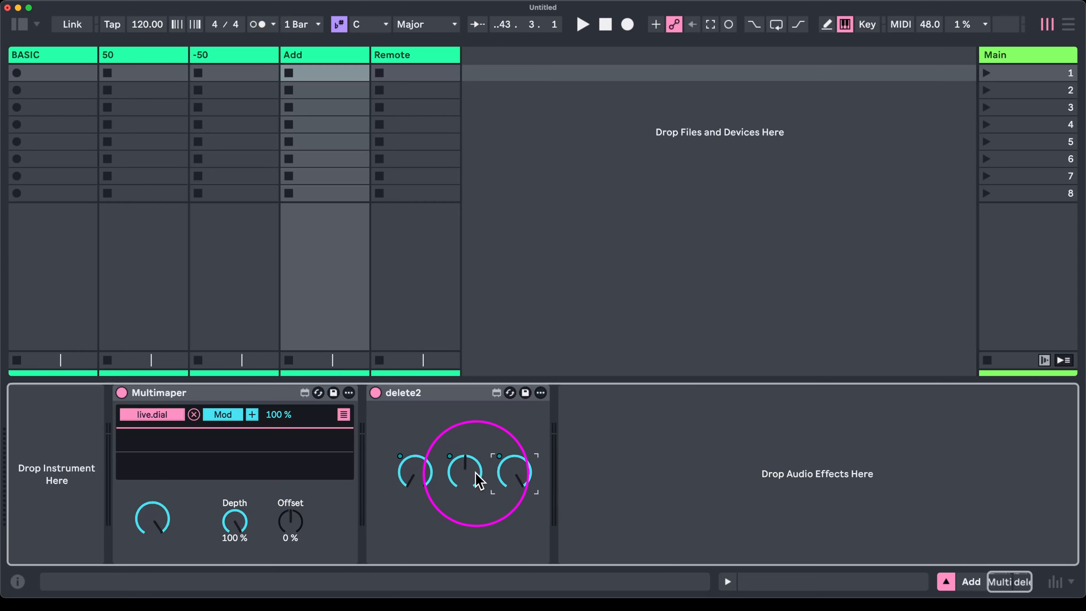
Step: Raise delete2's first knob to about a quarter and sweep the Multimaper dial, ending near its centre
drag(410, 477, 411, 455)
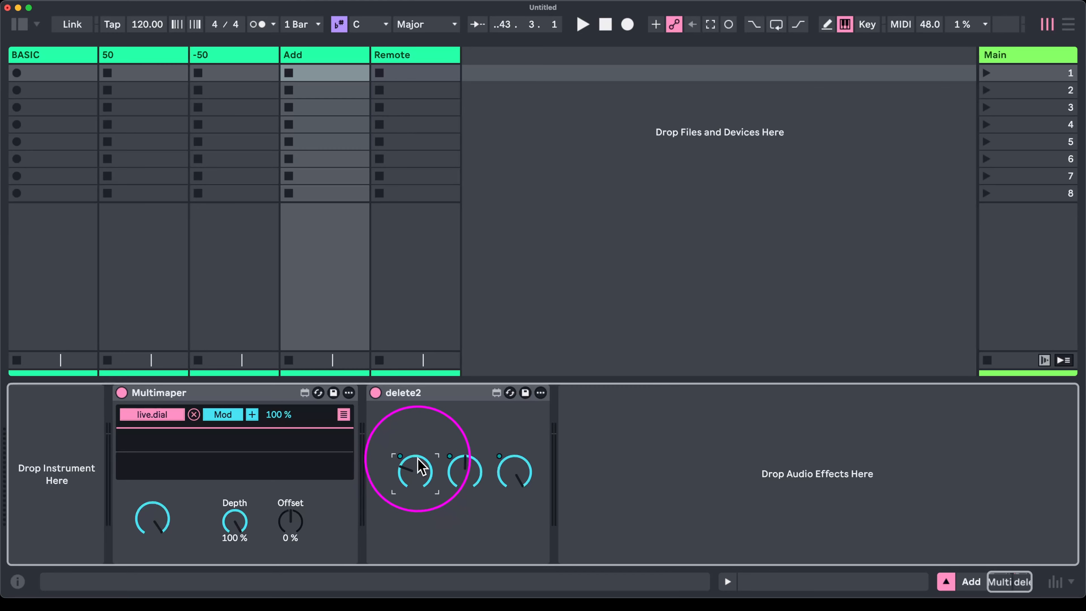
drag(165, 521, 147, 563)
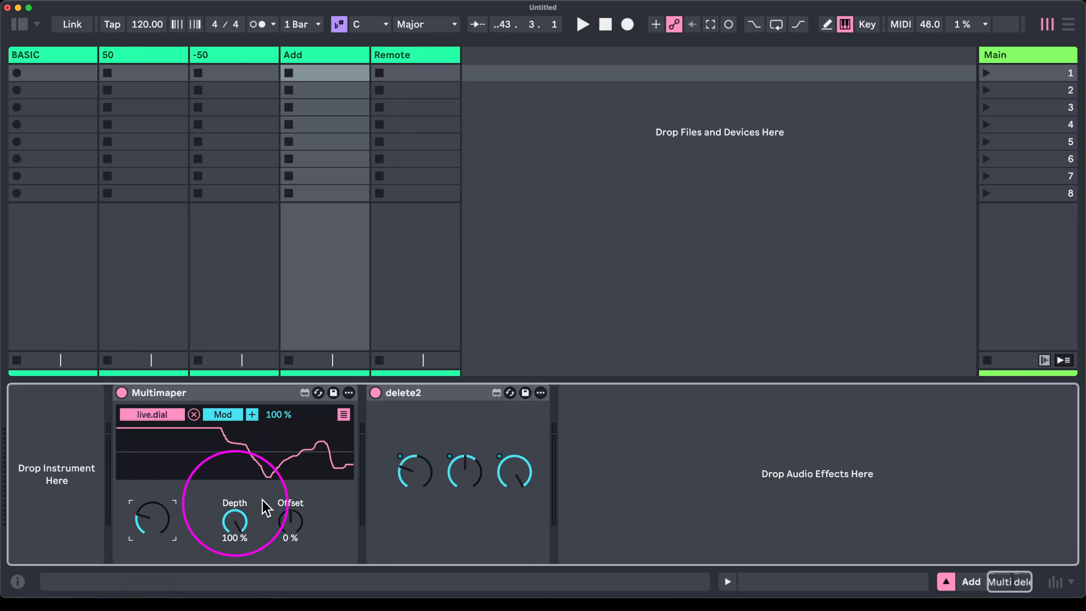
drag(508, 485, 553, 455)
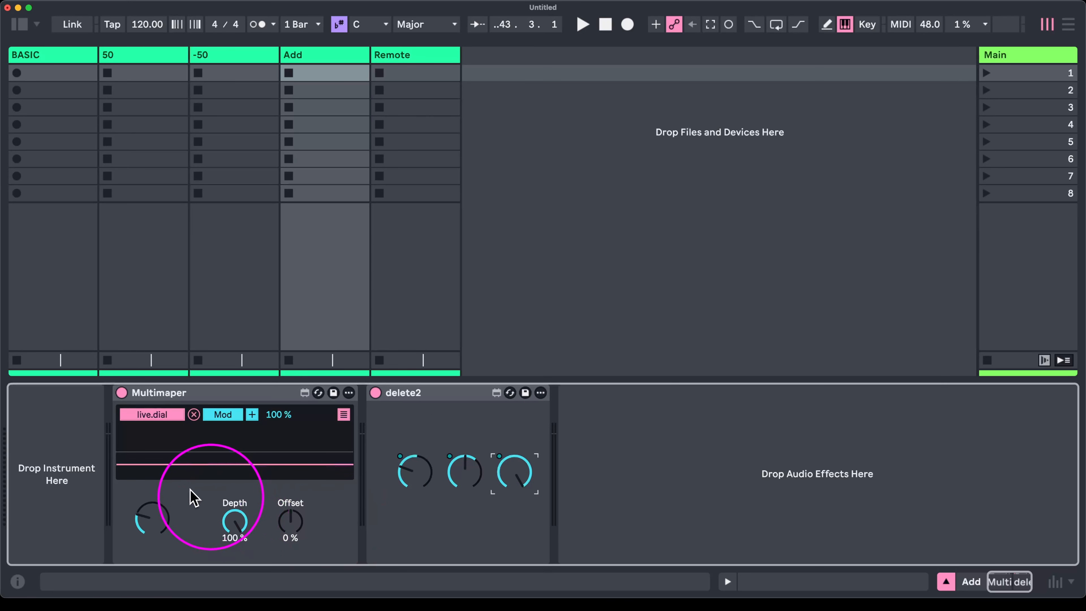
mouse_move(152, 517)
mouse_down()
mouse_move(147, 496)
mouse_move(171, 432)
mouse_move(157, 458)
mouse_move(177, 480)
mouse_move(167, 571)
mouse_move(170, 538)
mouse_move(170, 570)
mouse_move(153, 521)
mouse_up()
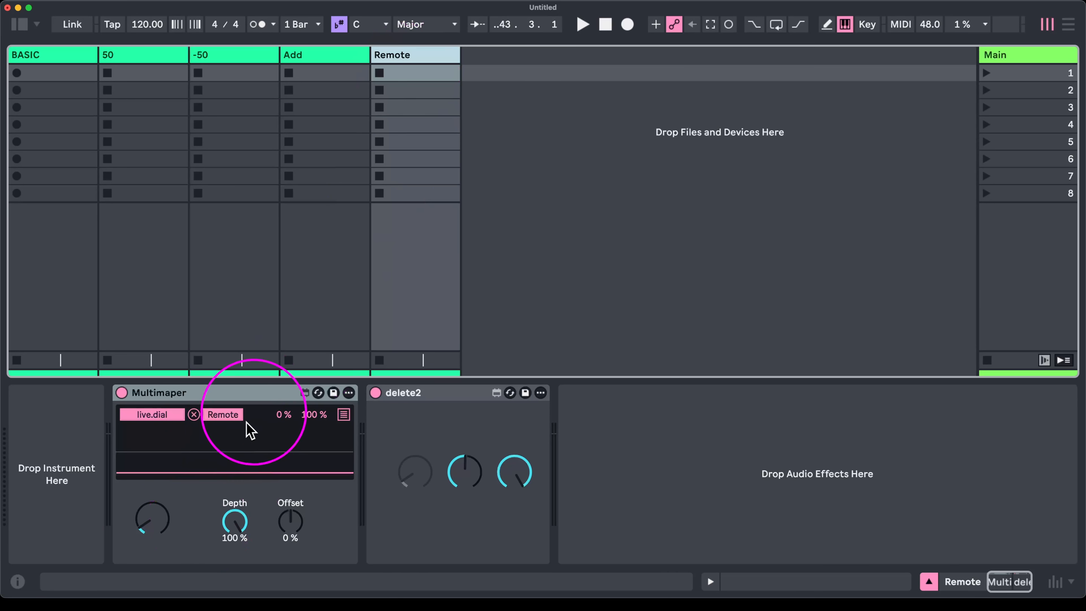
Step: Compare the Mod mapping on the Add track with the Remote mapping on the Remote track
click(328, 58)
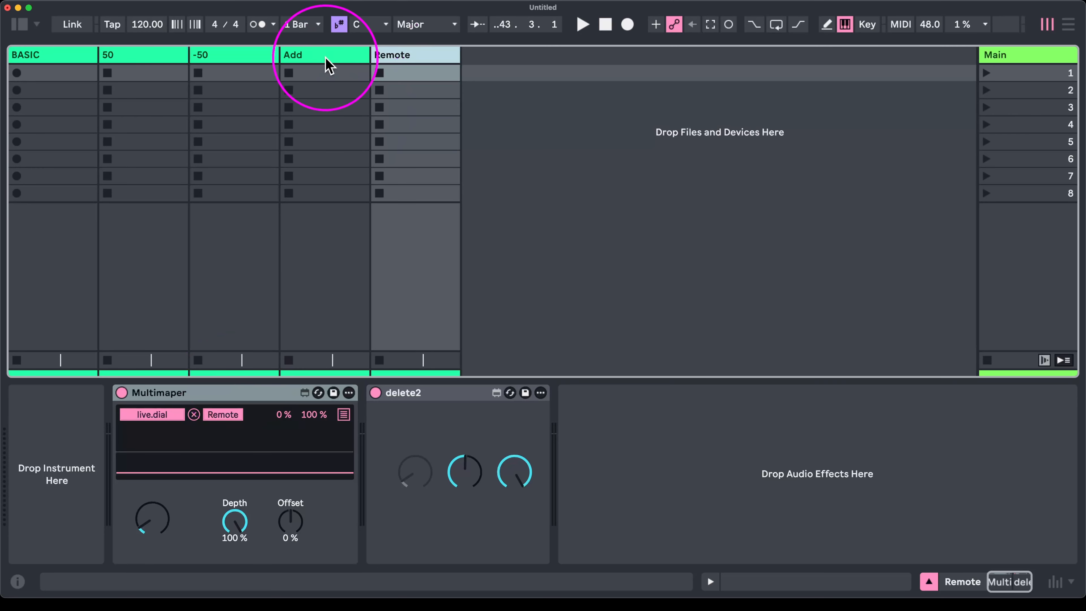
click(227, 418)
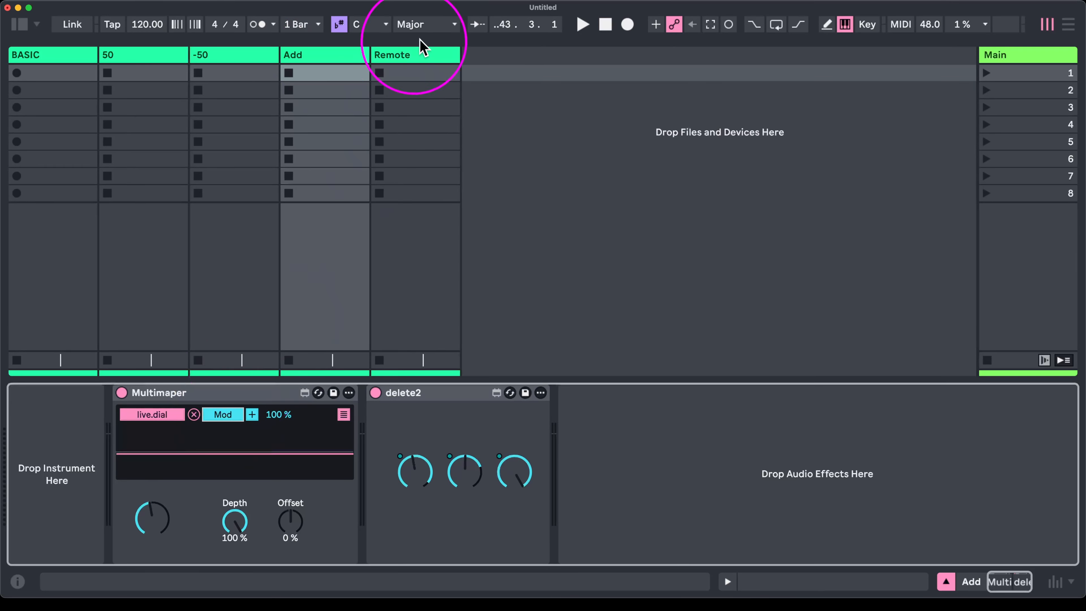
click(425, 56)
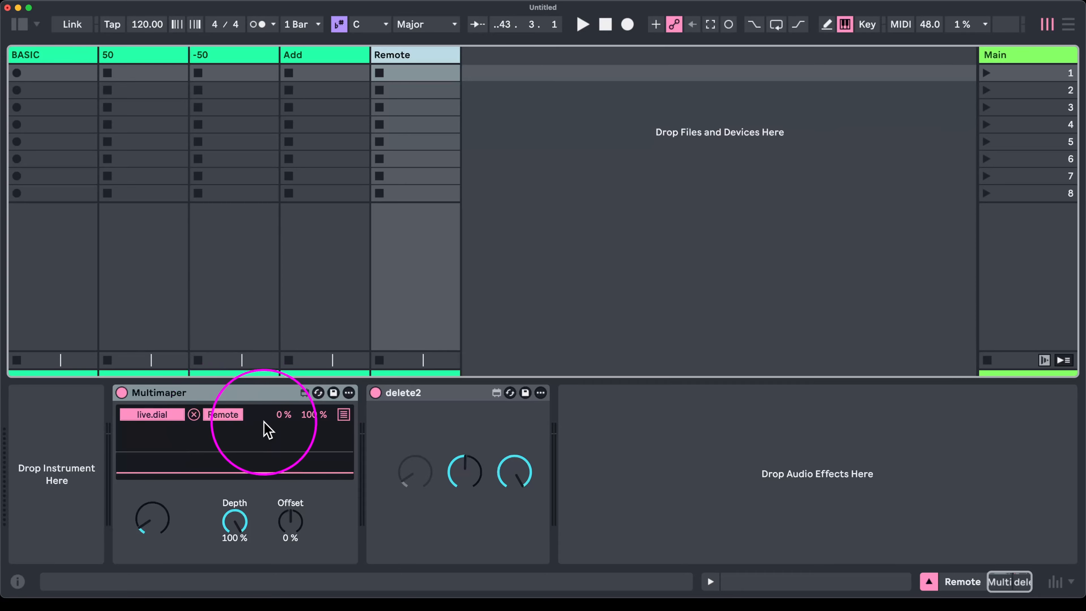
Step: Try the Remote mapping's maximum at 32 % and 43 % while sweeping the Multimaper dial, and restore it to 100 %
click(284, 414)
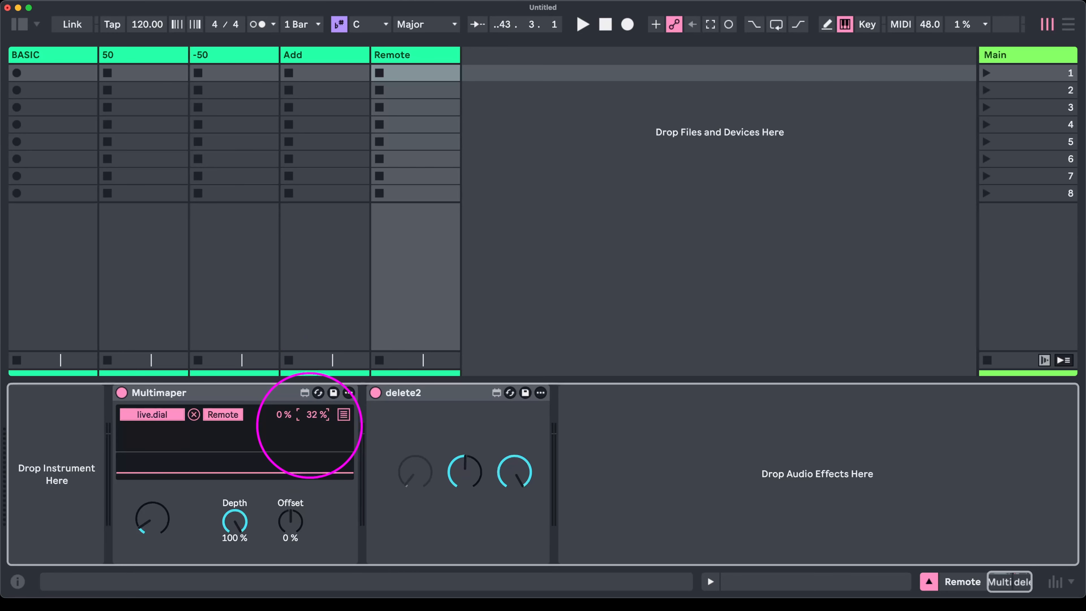
drag(145, 517, 166, 429)
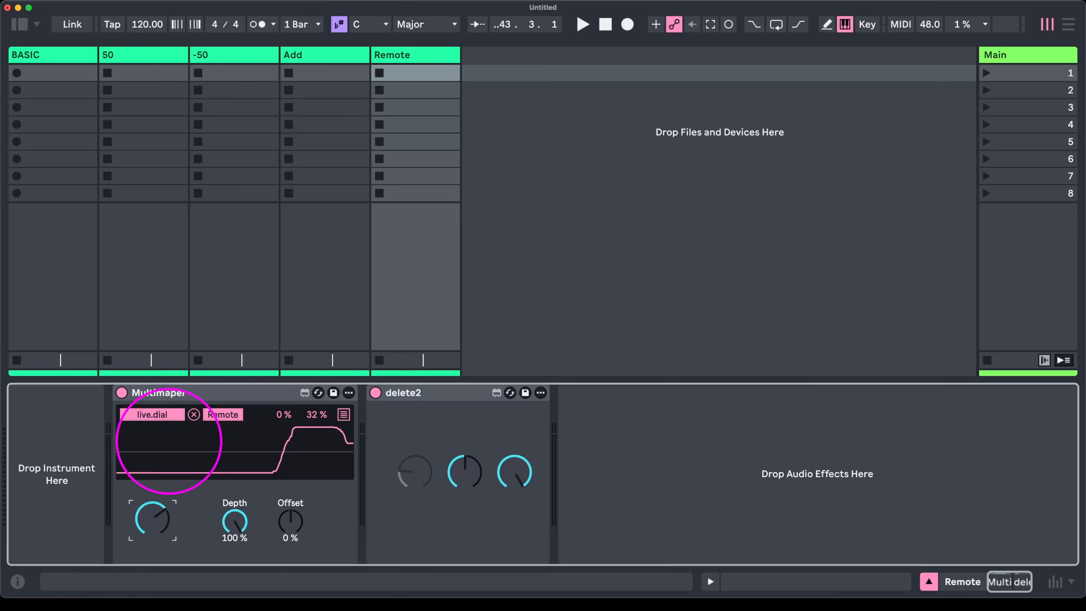
drag(165, 493, 182, 403)
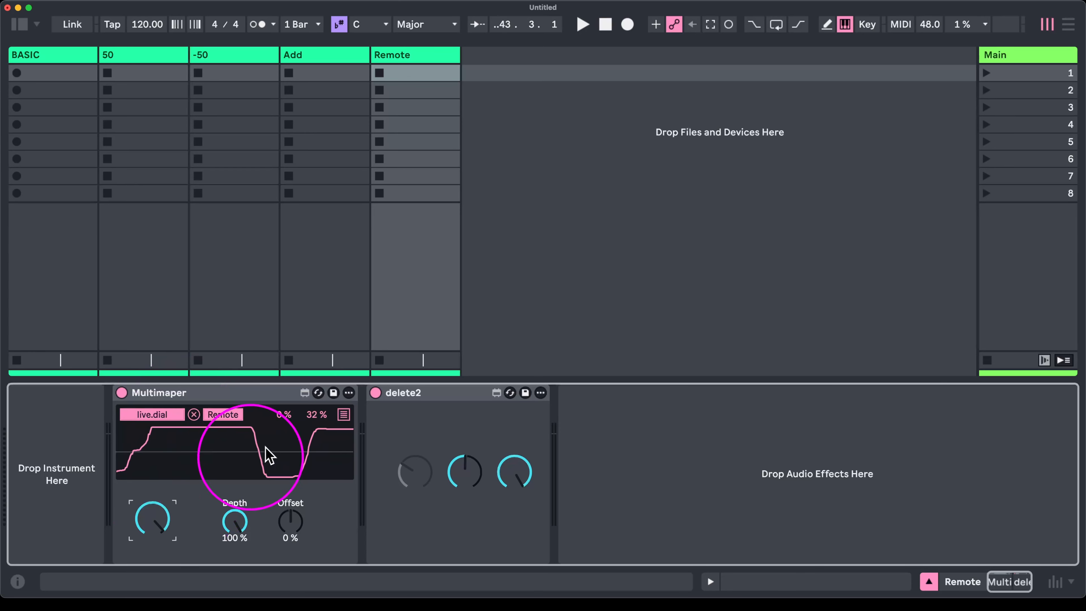
drag(312, 421, 315, 423)
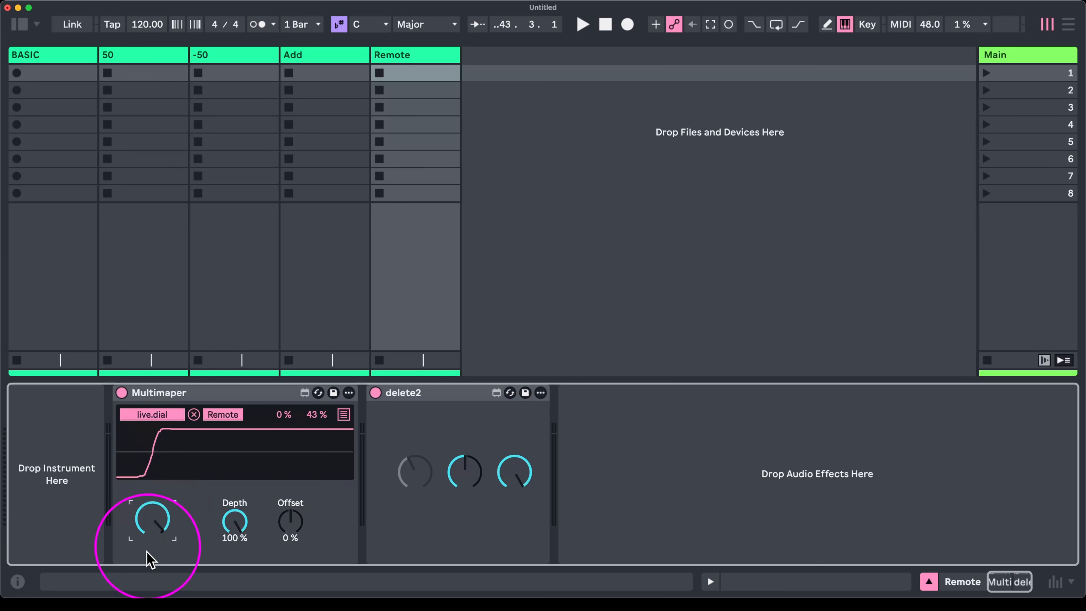
drag(150, 518, 172, 453)
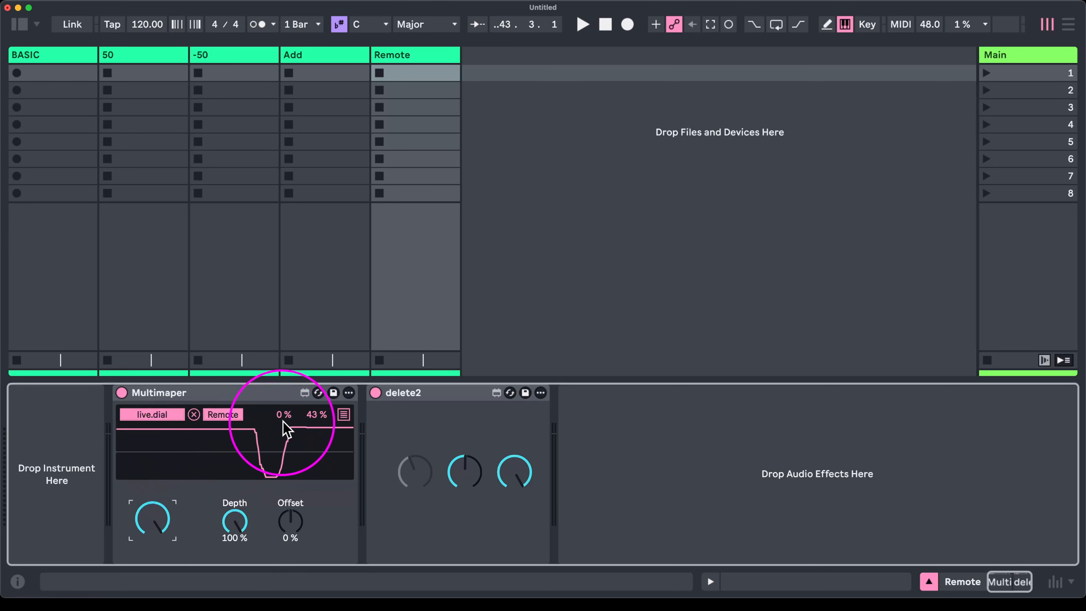
drag(281, 415, 318, 411)
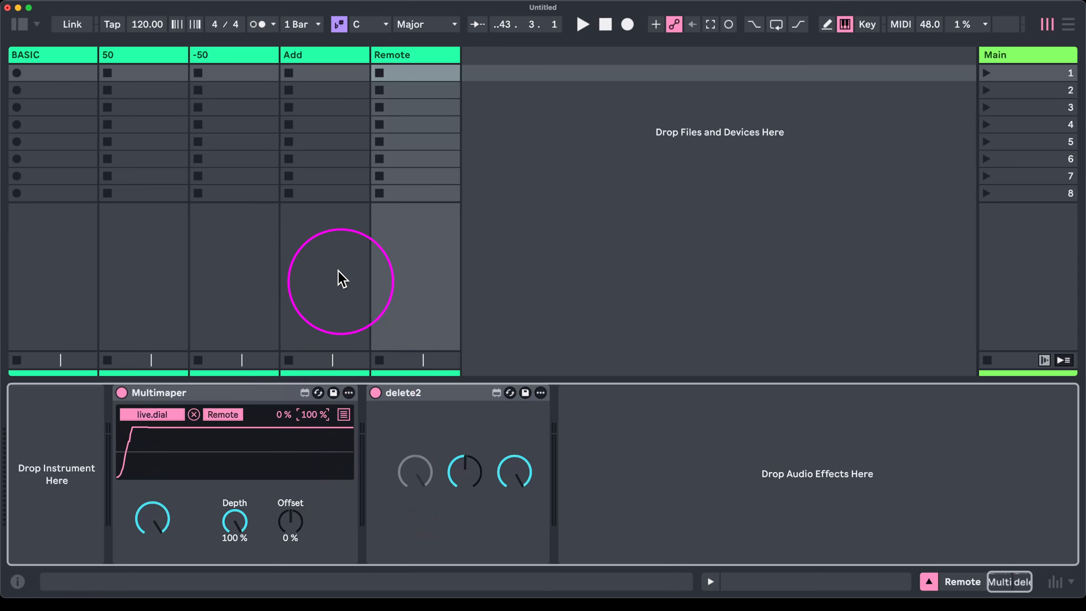
Step: On the Add track, raise delete2's first knob slightly above centre and sweep the Multimaper dial, ending at about a quarter
click(324, 74)
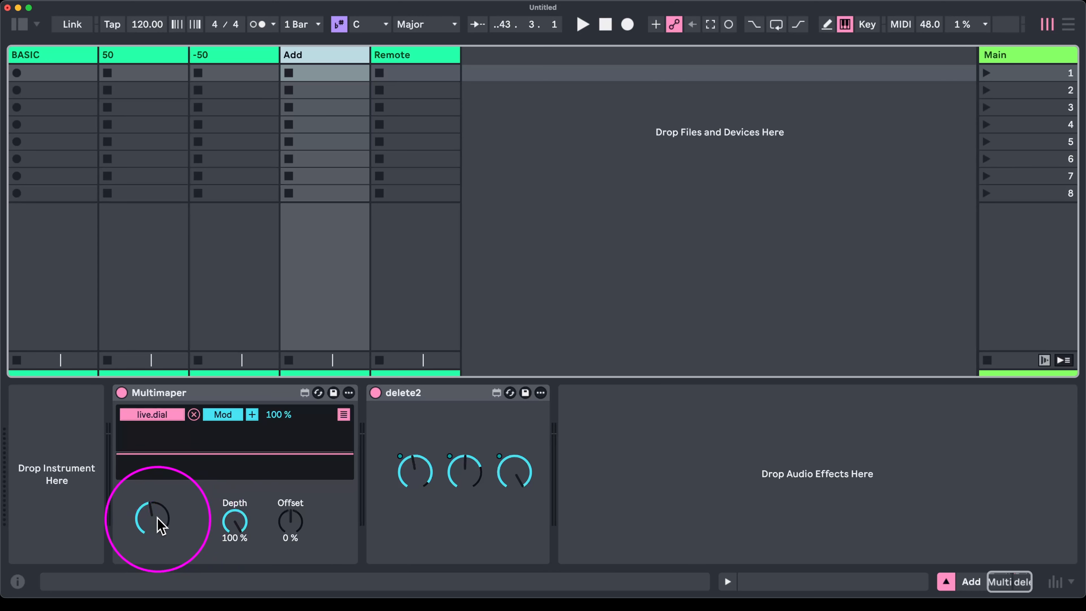
drag(153, 518, 160, 509)
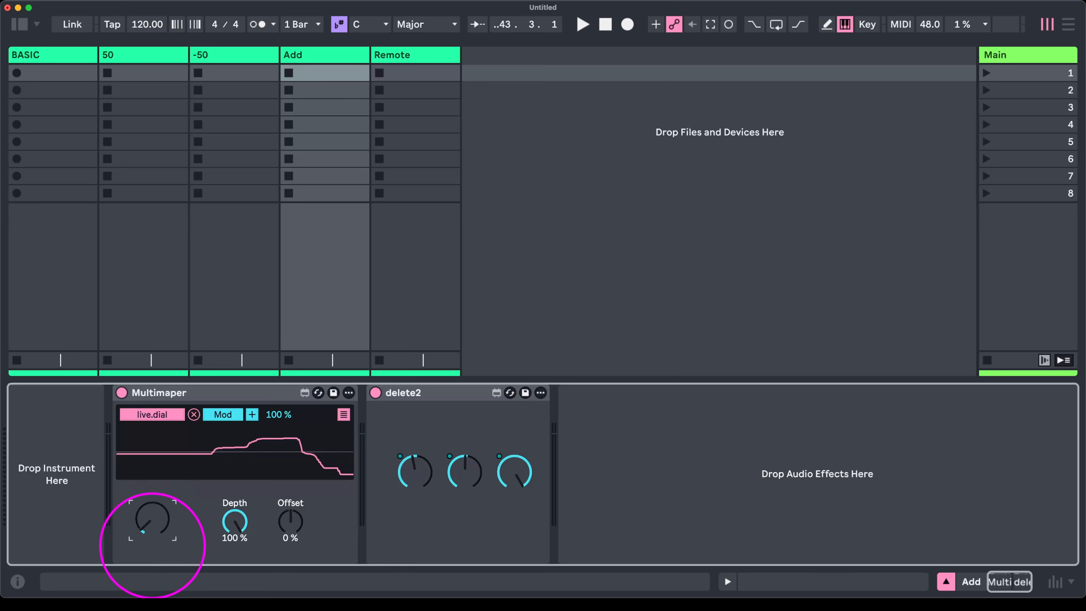
drag(413, 477, 417, 481)
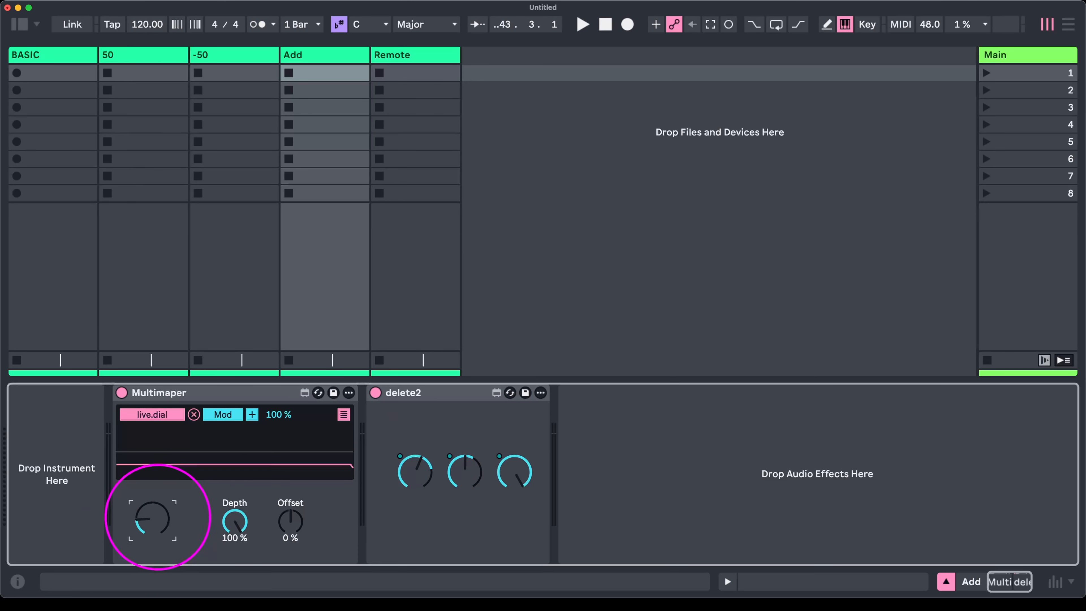
mouse_move(151, 538)
mouse_down()
mouse_move(165, 490)
mouse_move(140, 545)
mouse_move(162, 521)
mouse_move(157, 546)
mouse_move(170, 519)
mouse_move(170, 541)
mouse_move(175, 518)
mouse_move(175, 552)
mouse_move(187, 514)
mouse_move(187, 553)
mouse_move(190, 530)
mouse_move(163, 516)
mouse_move(182, 539)
mouse_move(157, 522)
mouse_up()
Step: Switch the Add track's modulation to bipolar and sweep the Multimaper dial below and above its centre, ending at about three quarters
click(253, 416)
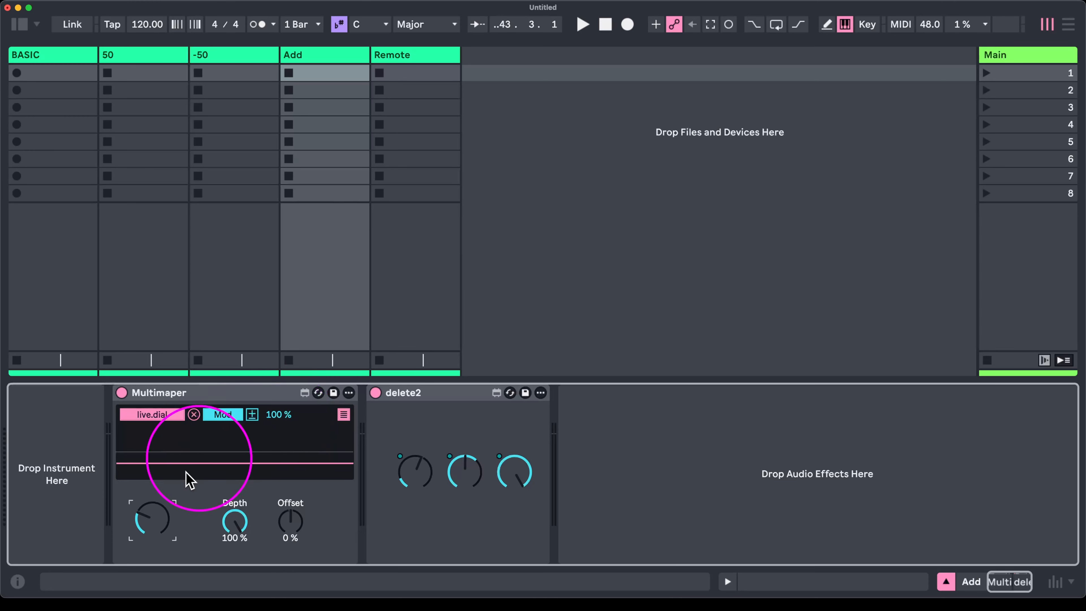
mouse_move(146, 517)
mouse_down()
mouse_move(166, 492)
mouse_move(160, 502)
mouse_move(170, 497)
mouse_move(165, 516)
mouse_move(174, 517)
mouse_up()
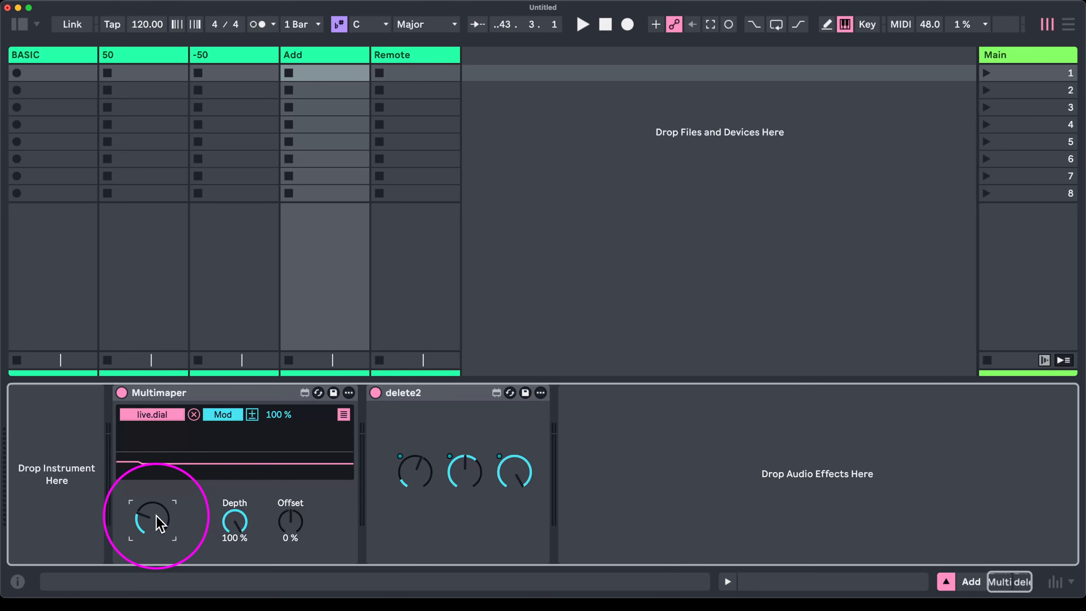
mouse_move(157, 513)
mouse_down()
mouse_move(155, 523)
mouse_move(163, 489)
mouse_move(157, 516)
mouse_up()
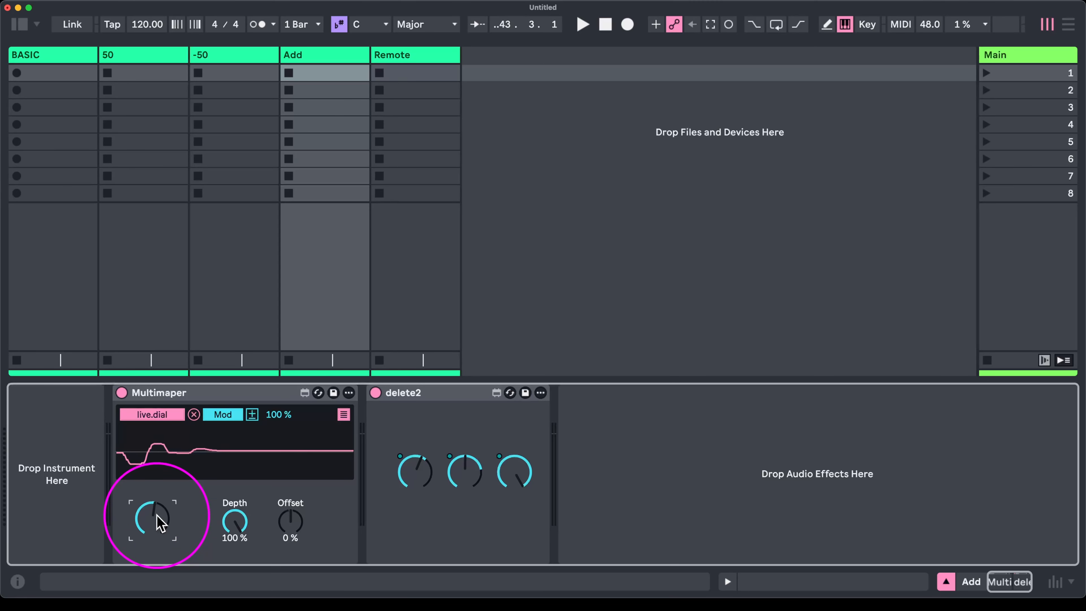
drag(146, 513, 156, 508)
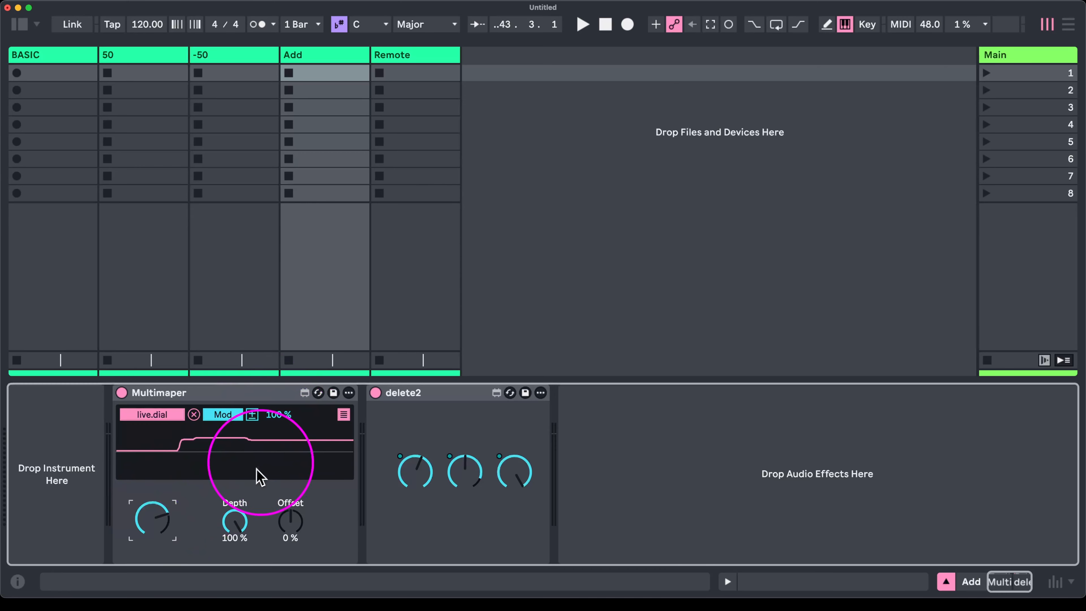
Step: Lower delete2's first knob to just above centre, readjust the Multimaper dial above its midpoint, and select the Multimaper device
drag(152, 518, 152, 529)
drag(423, 469, 417, 478)
mouse_move(161, 518)
mouse_down()
mouse_move(153, 546)
mouse_move(164, 511)
mouse_up()
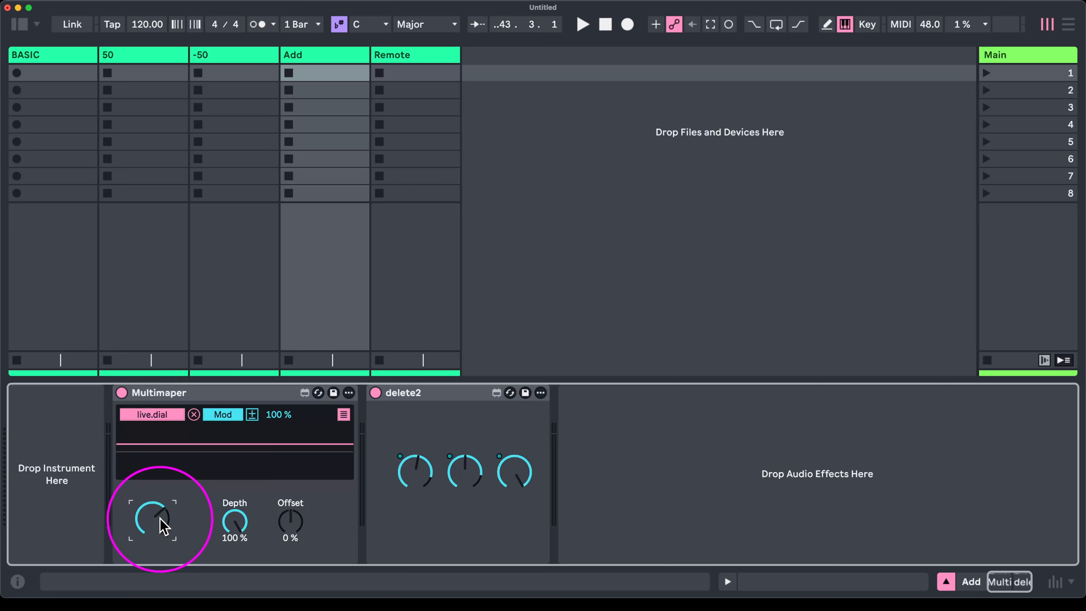
mouse_move(164, 524)
mouse_down()
mouse_move(157, 509)
mouse_move(152, 570)
mouse_move(165, 513)
mouse_move(153, 522)
mouse_move(152, 565)
mouse_move(165, 515)
mouse_move(171, 526)
mouse_up()
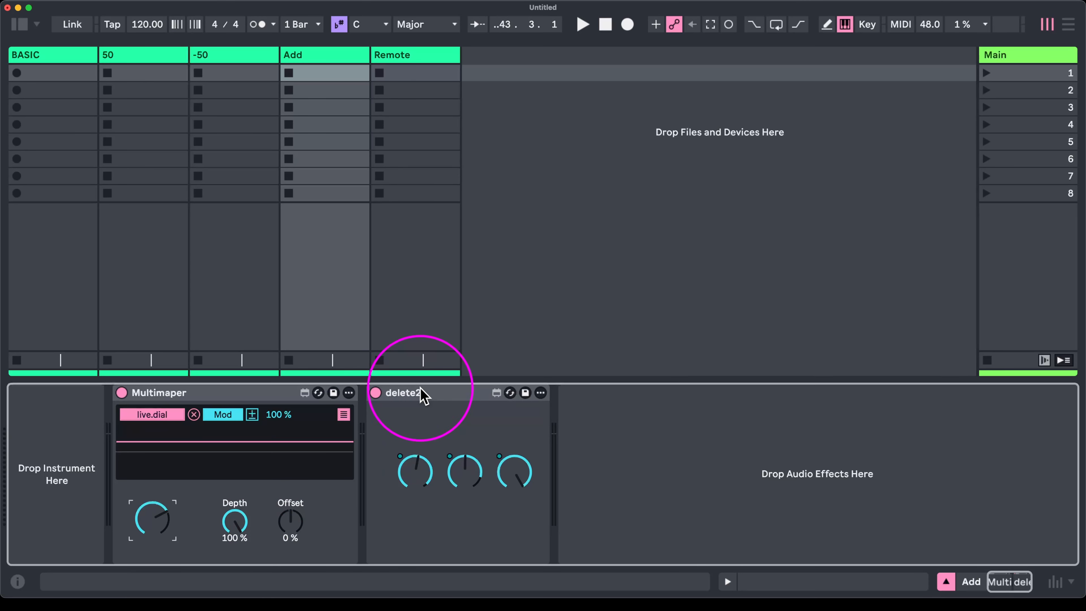
click(198, 394)
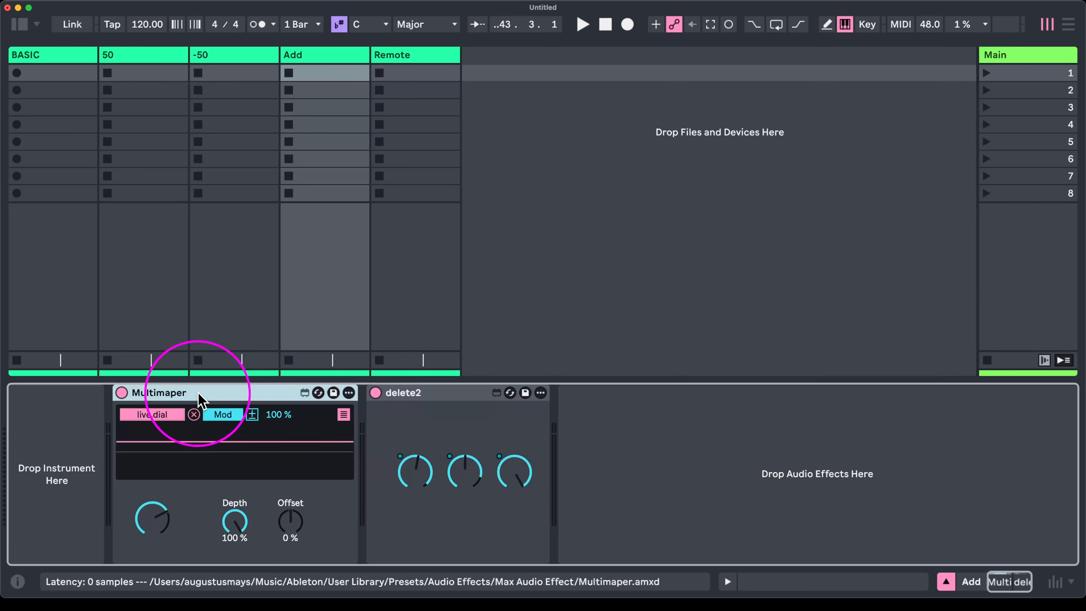